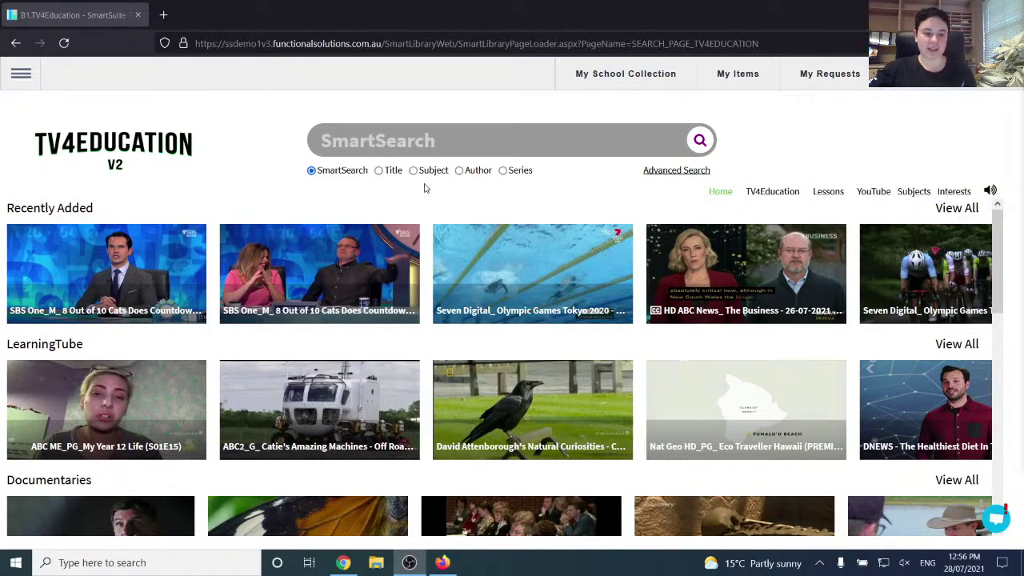
Search the TV4Education library for "Pride and prejudice" with SmartSearch
mouse_move(986, 228)
mouse_down()
mouse_move(1006, 280)
mouse_move(1018, 426)
mouse_move(992, 217)
mouse_up()
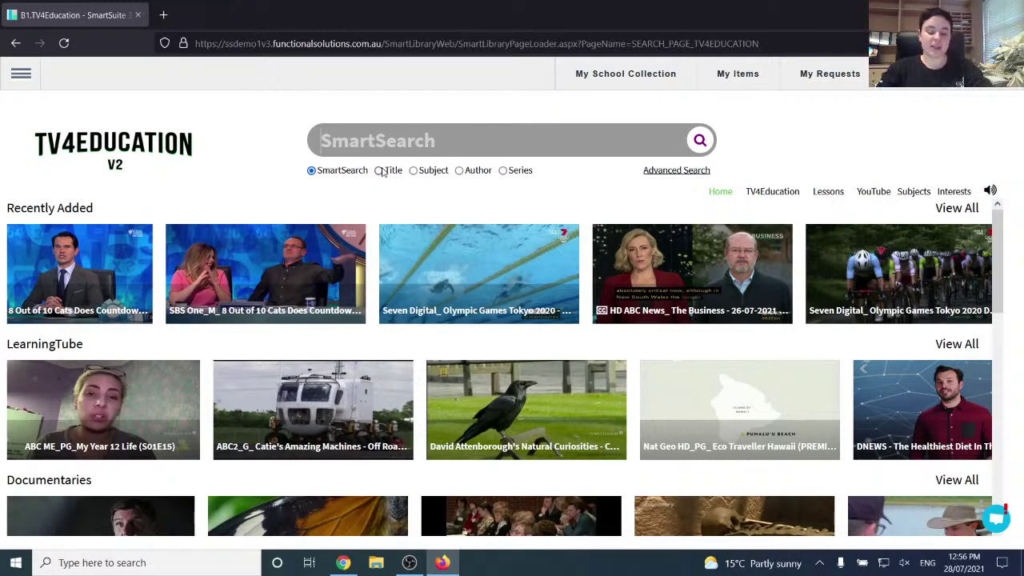
text(Pride of)
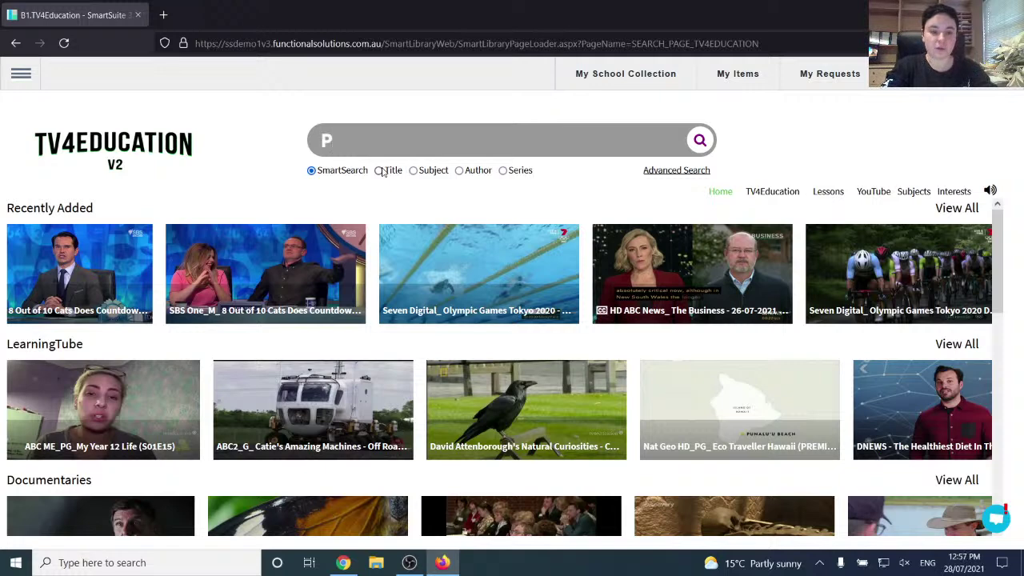
key(BackSpace)
key(BackSpace)
text(and)
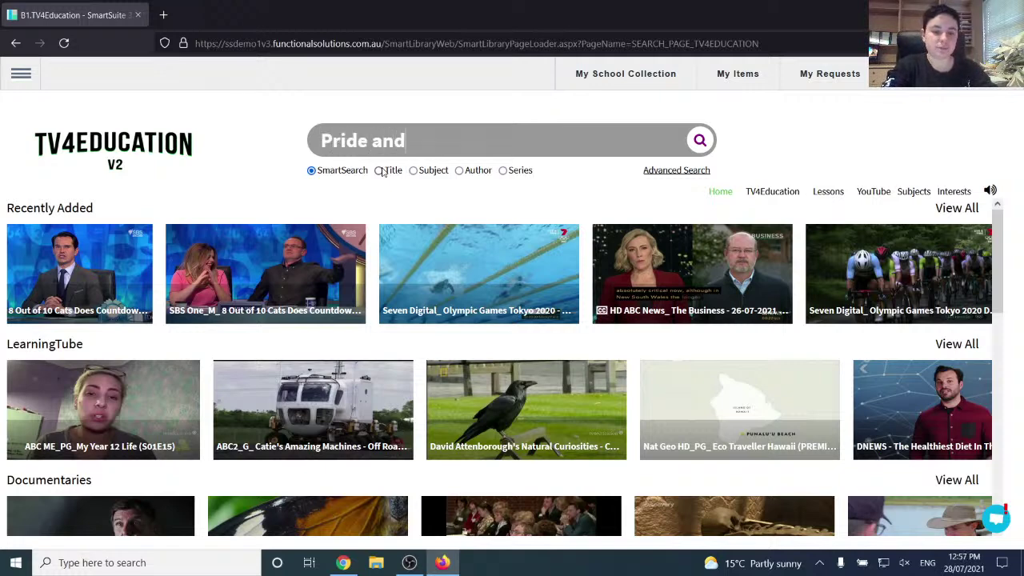
text( prejudice)
key(Return)
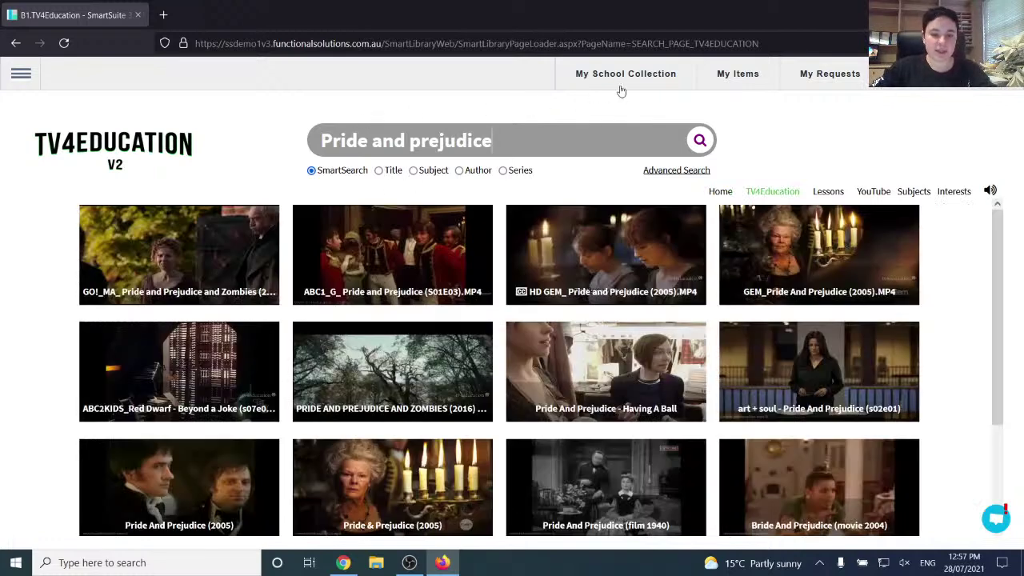
Open the video GEM_Pride And Prejudice (2005).MP4 from the search results and add it to My Items
mouse_move(626, 249)
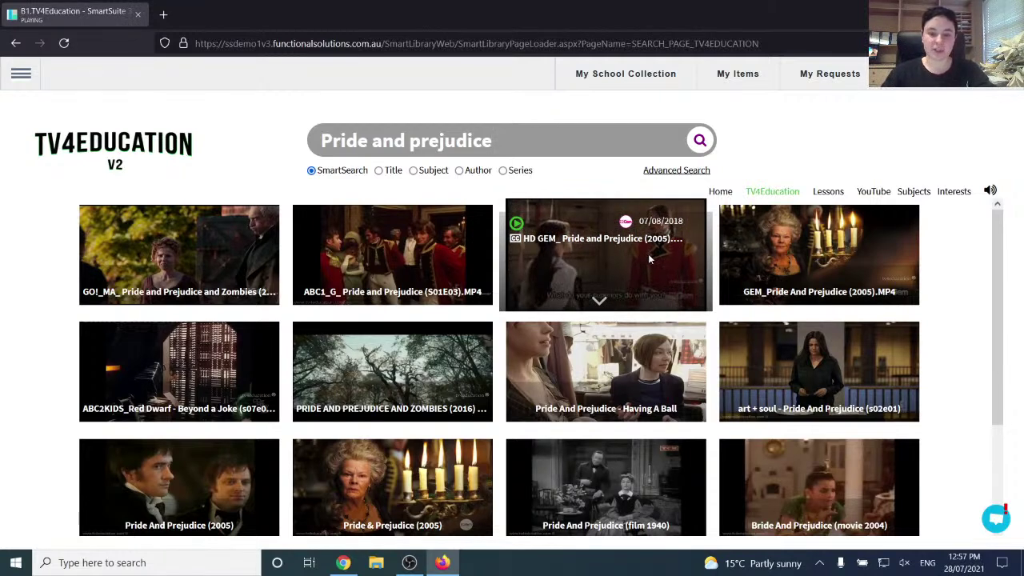
mouse_move(750, 258)
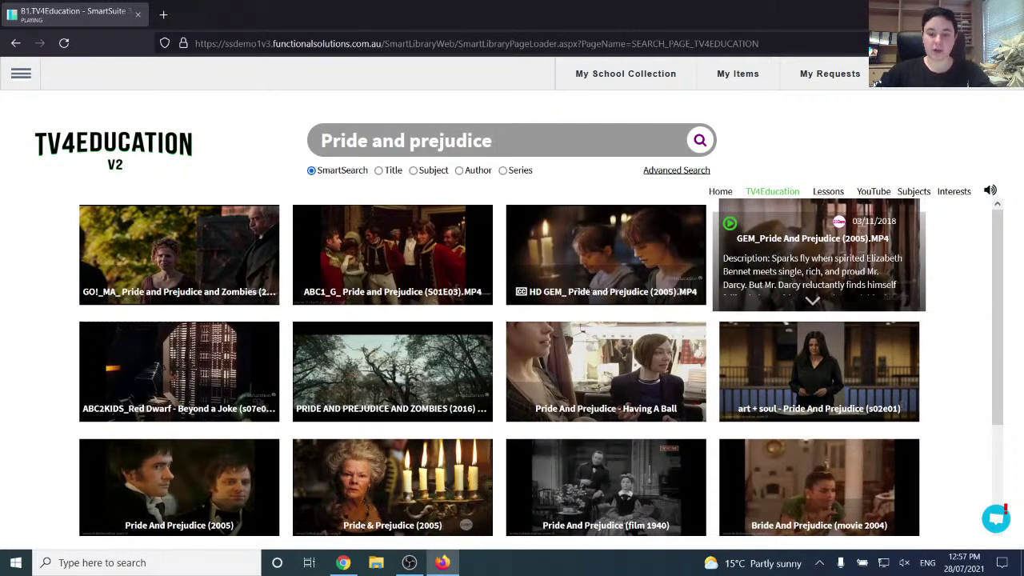
click(847, 265)
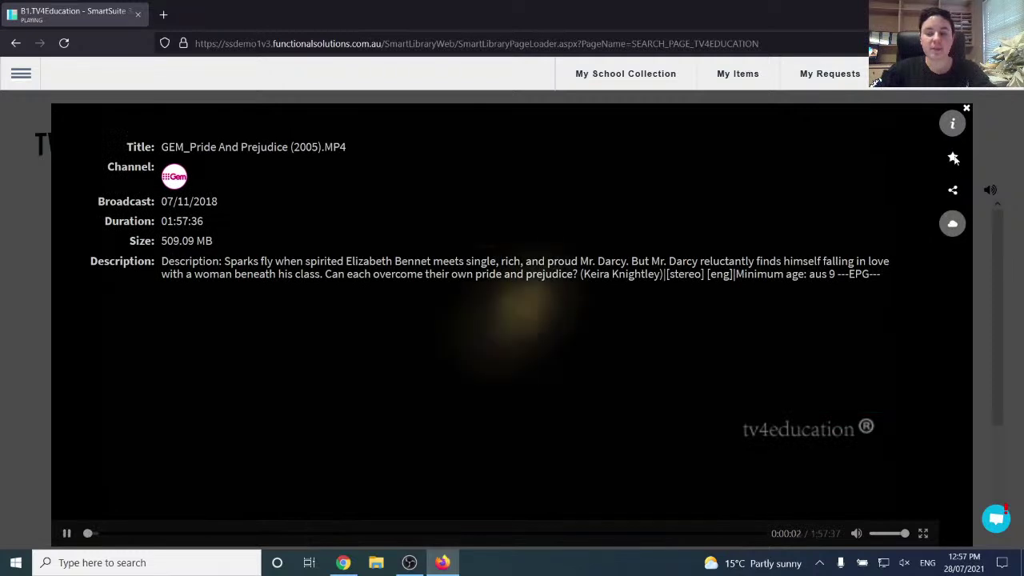
click(952, 157)
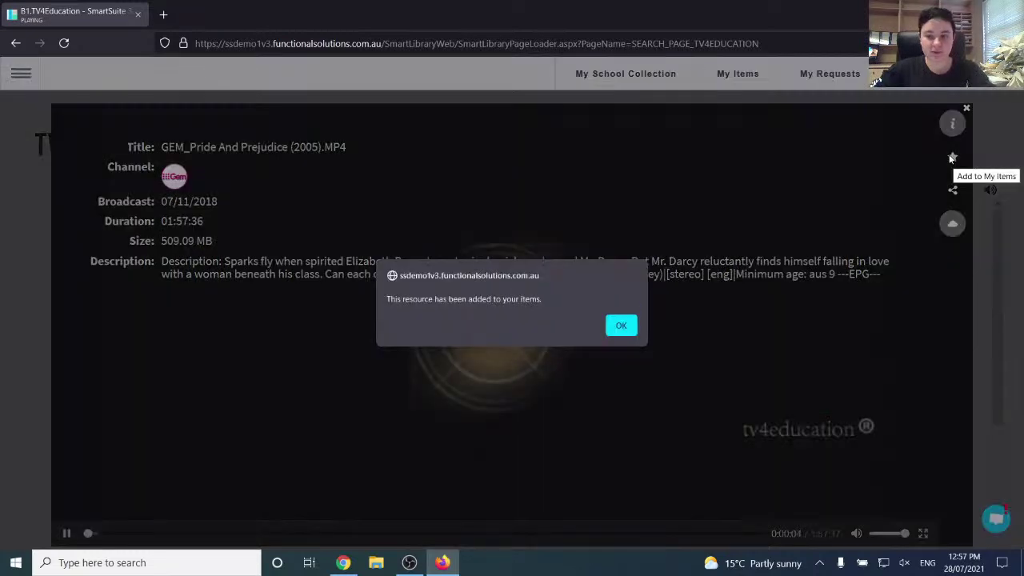
click(619, 325)
Open the video's sharing options, check the class choices and show its QR code, and close the video
click(953, 191)
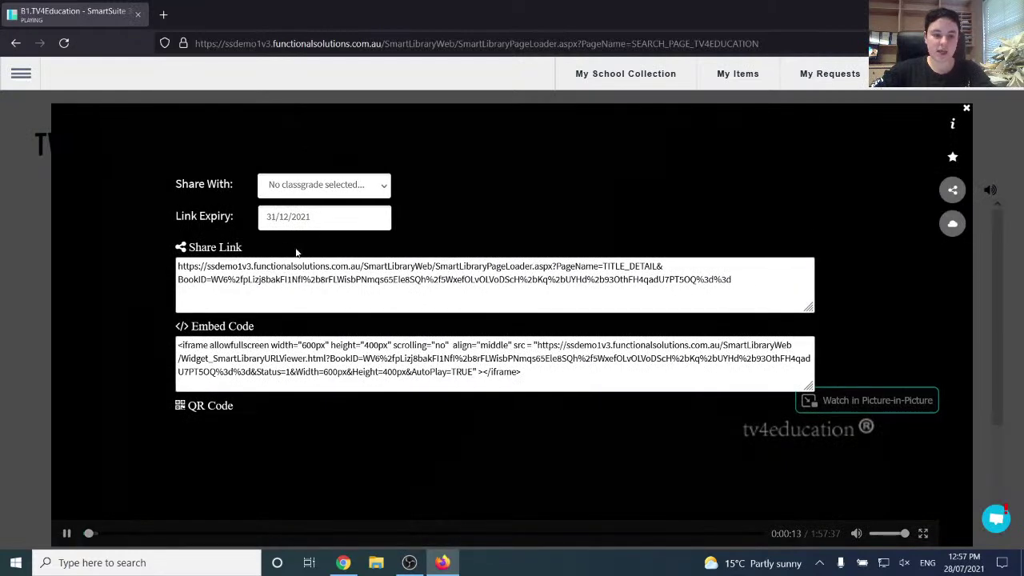
click(310, 187)
click(436, 182)
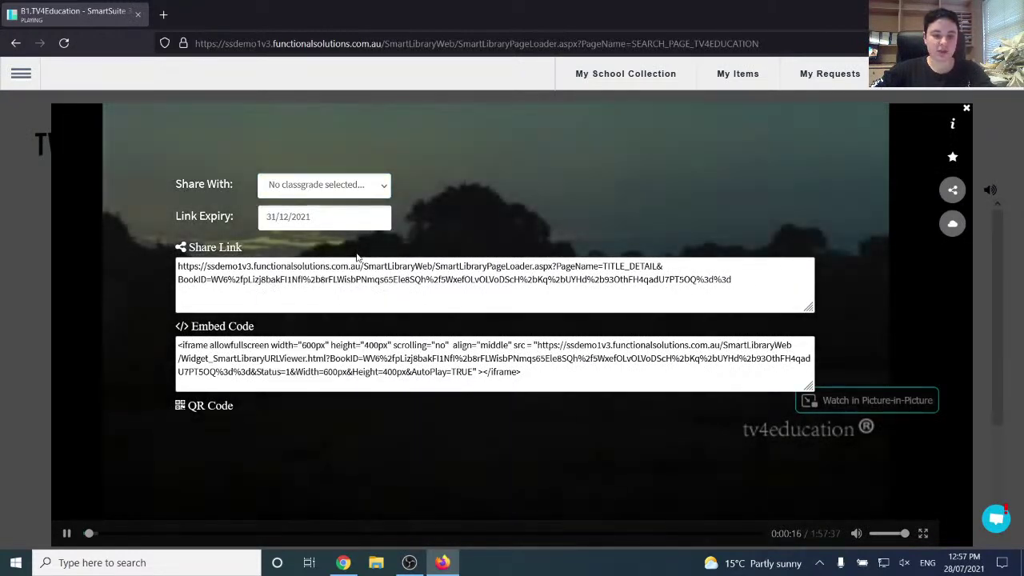
click(182, 409)
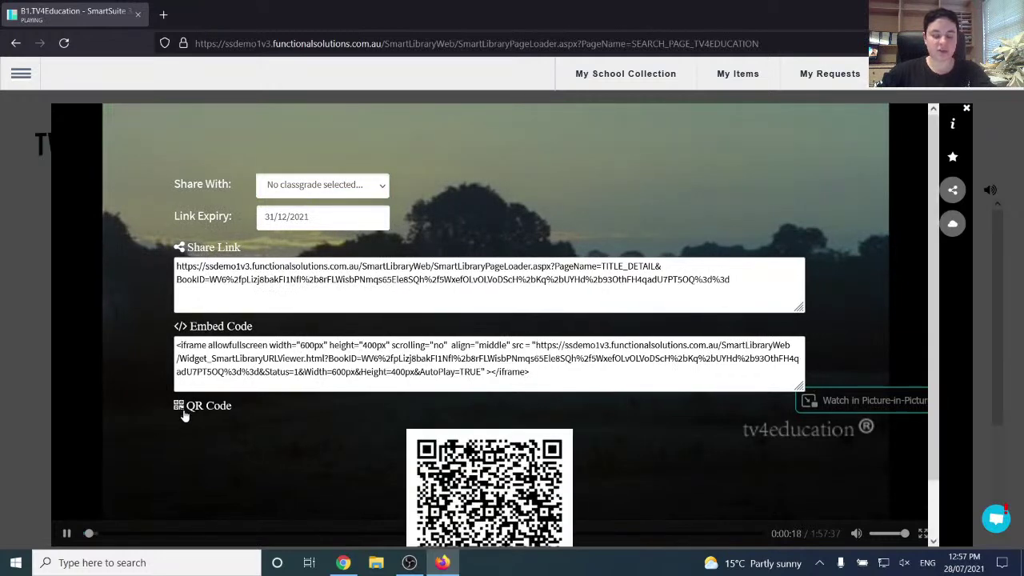
click(17, 308)
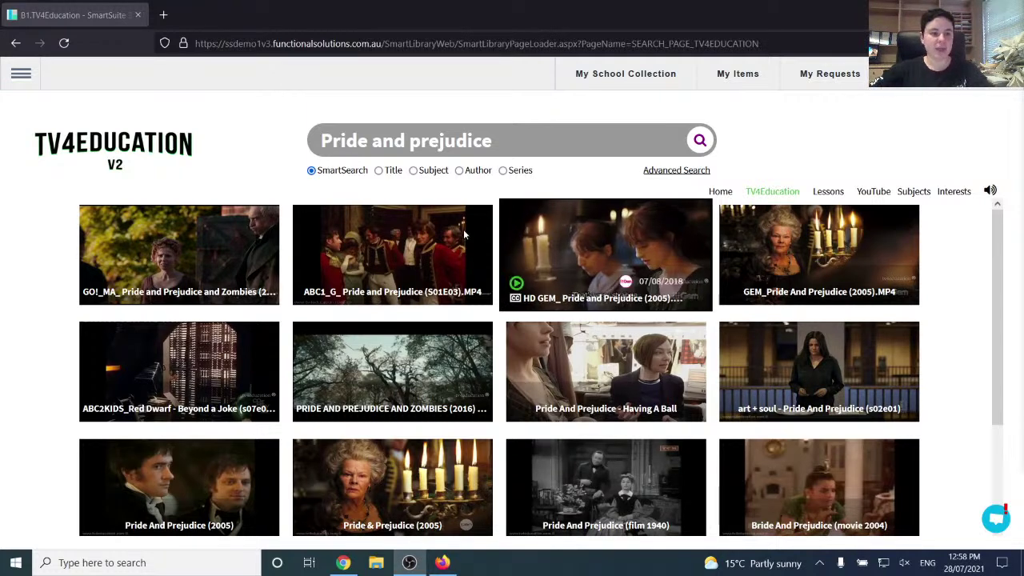
Reload the library page and open the TV4Ed Requests in the mailbox
click(66, 43)
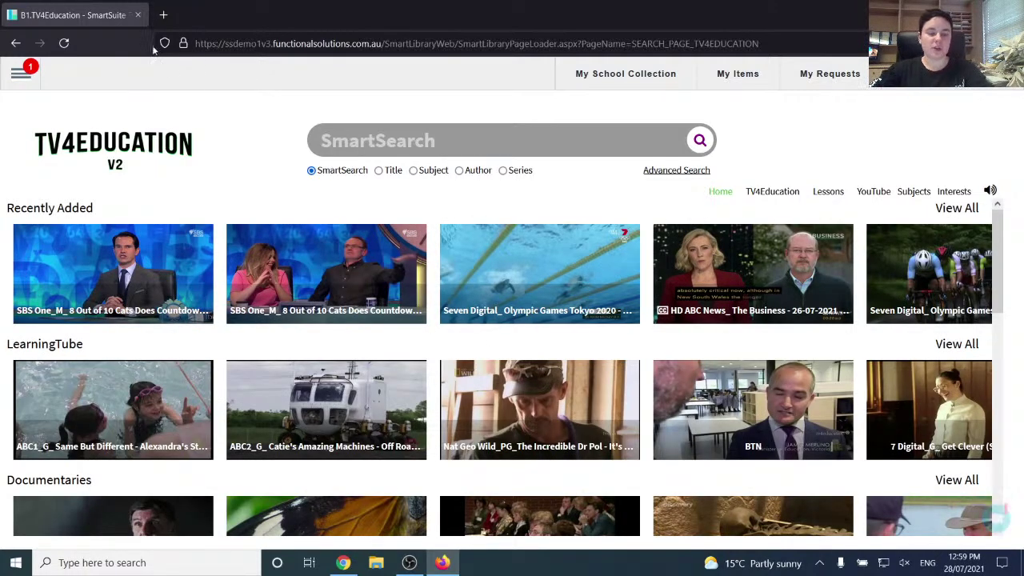
click(24, 72)
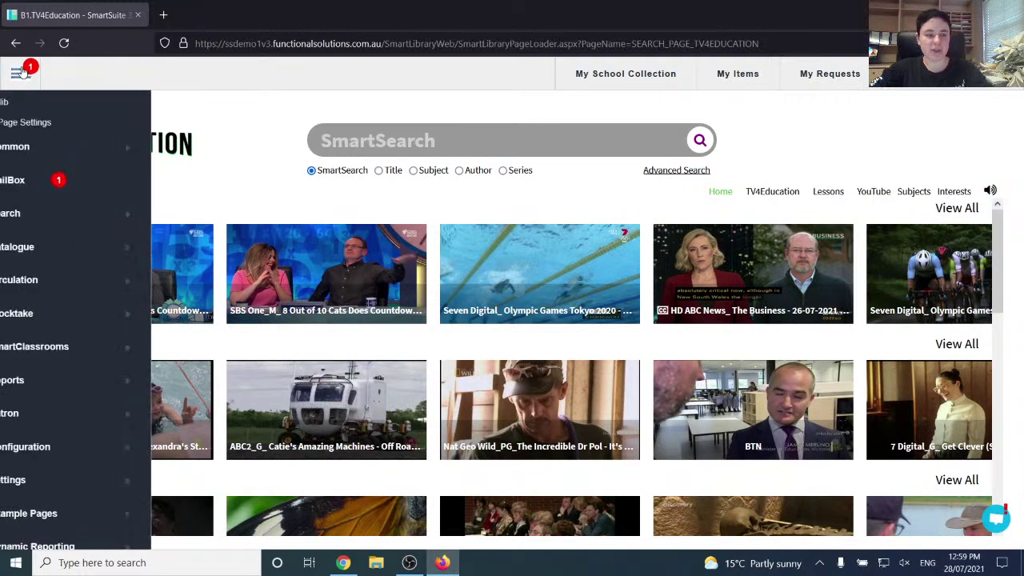
click(92, 189)
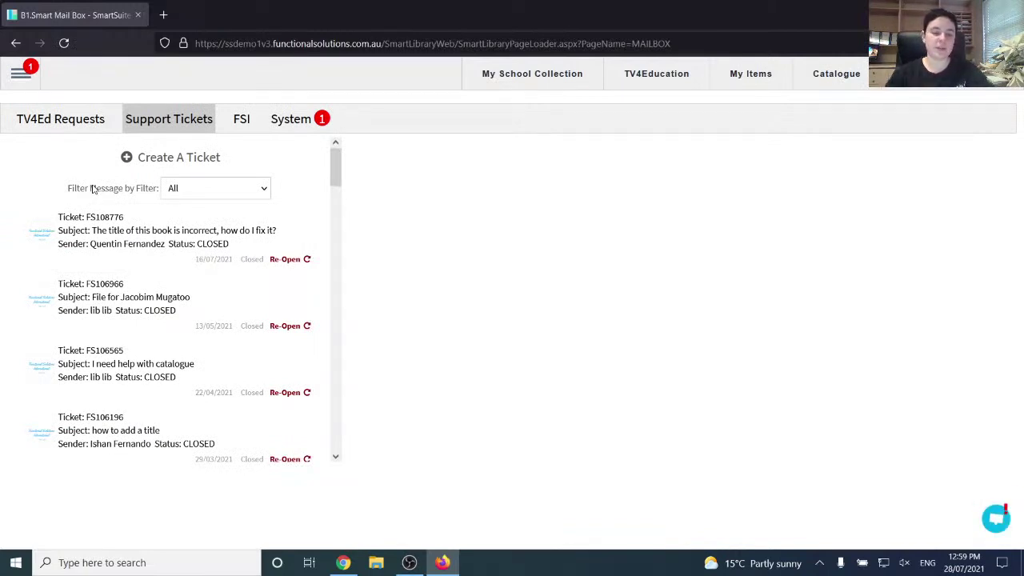
click(57, 125)
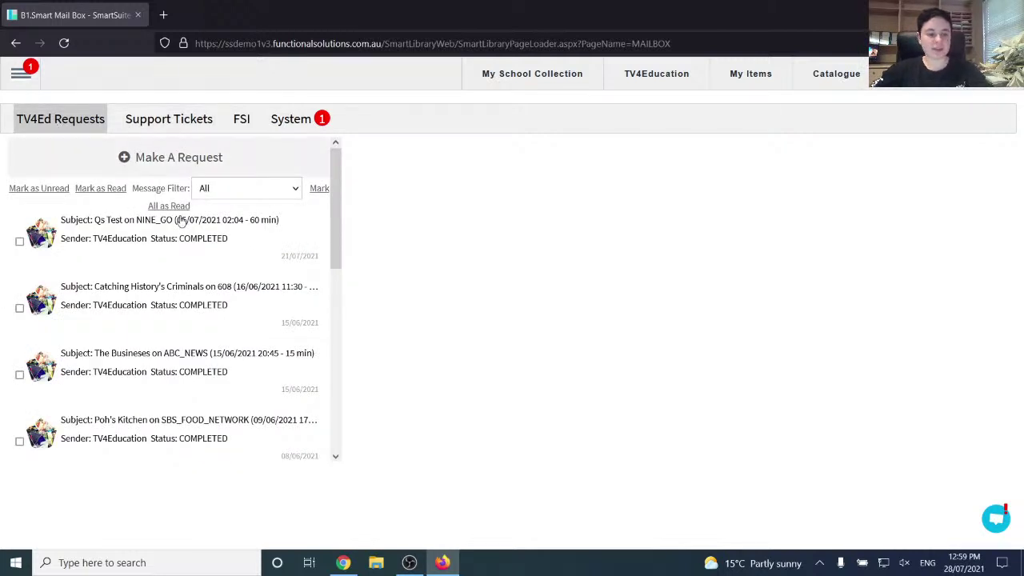
Open the Cool Japan request and read through its submitted details and the replies
drag(333, 185, 334, 283)
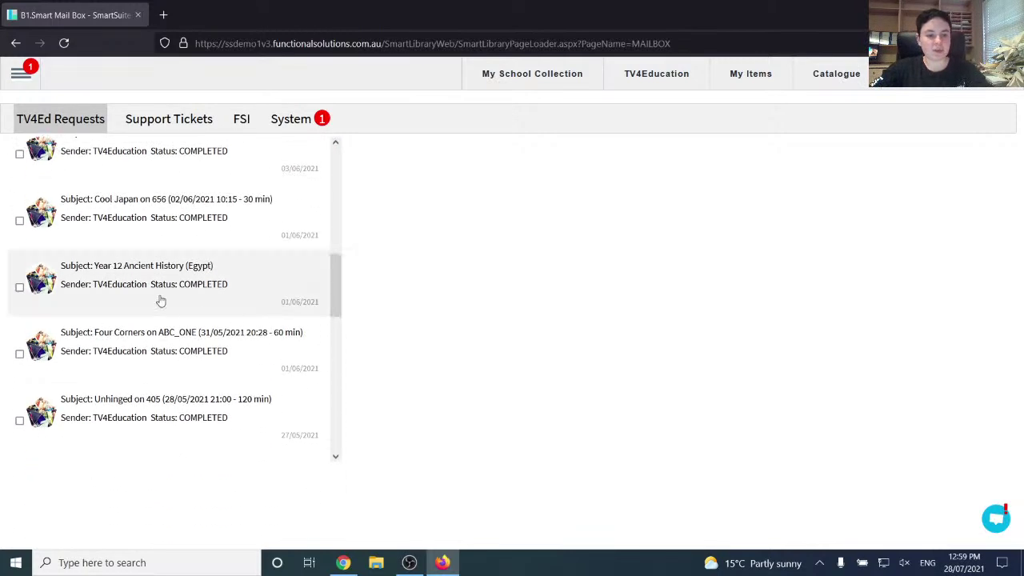
click(192, 302)
click(190, 222)
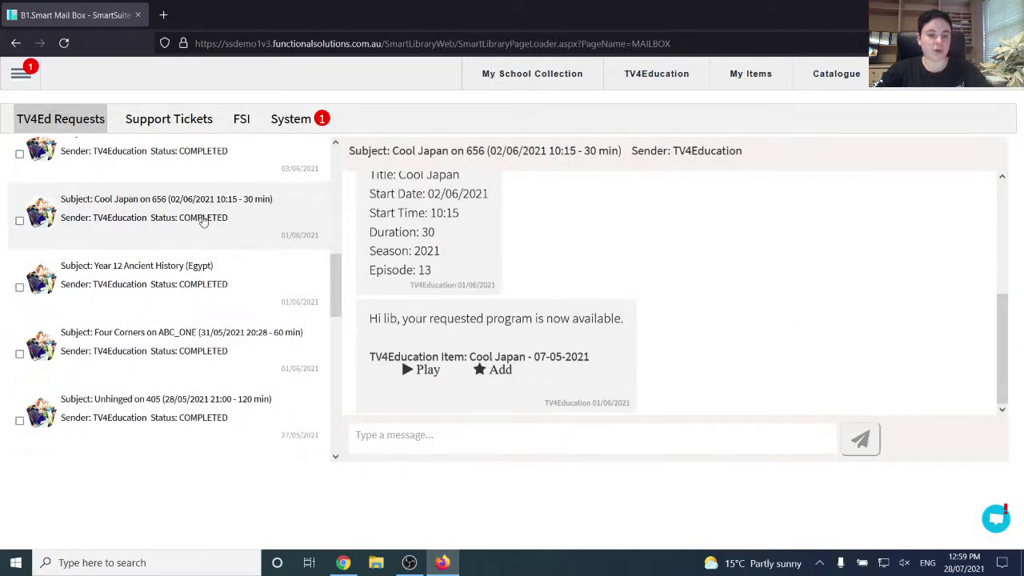
drag(1000, 336, 998, 244)
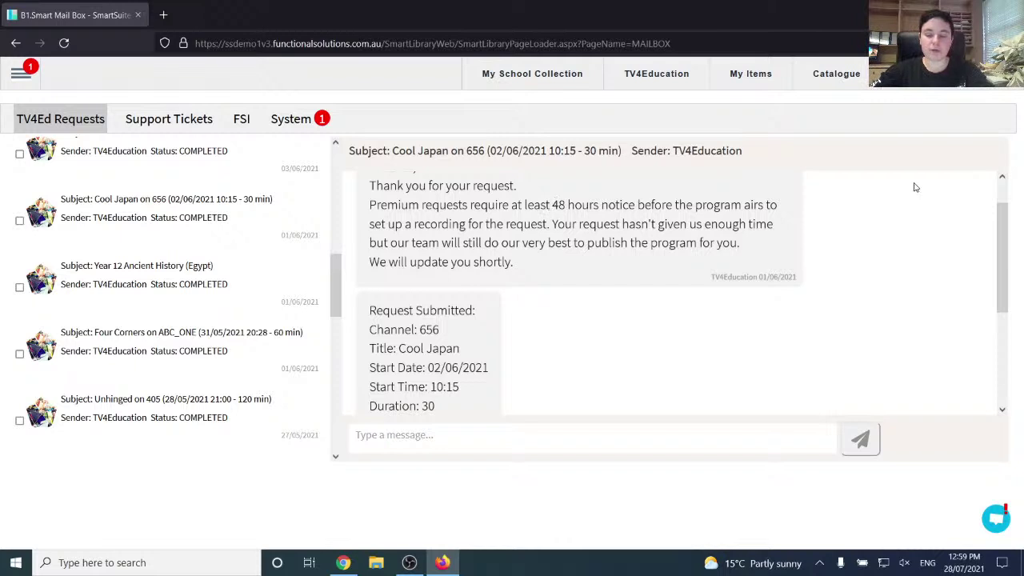
scroll(496, 208, down, 2)
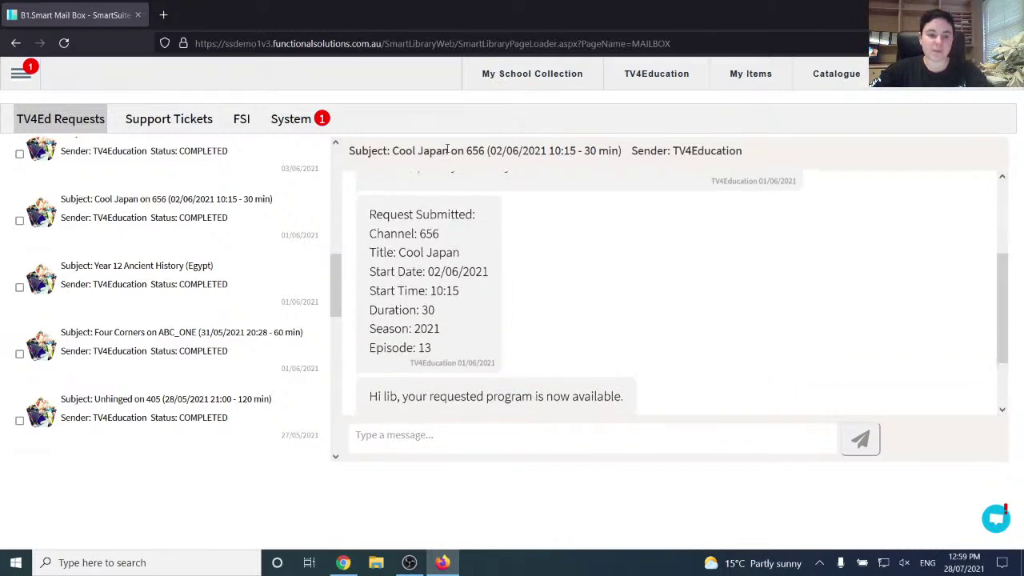
drag(371, 211, 457, 356)
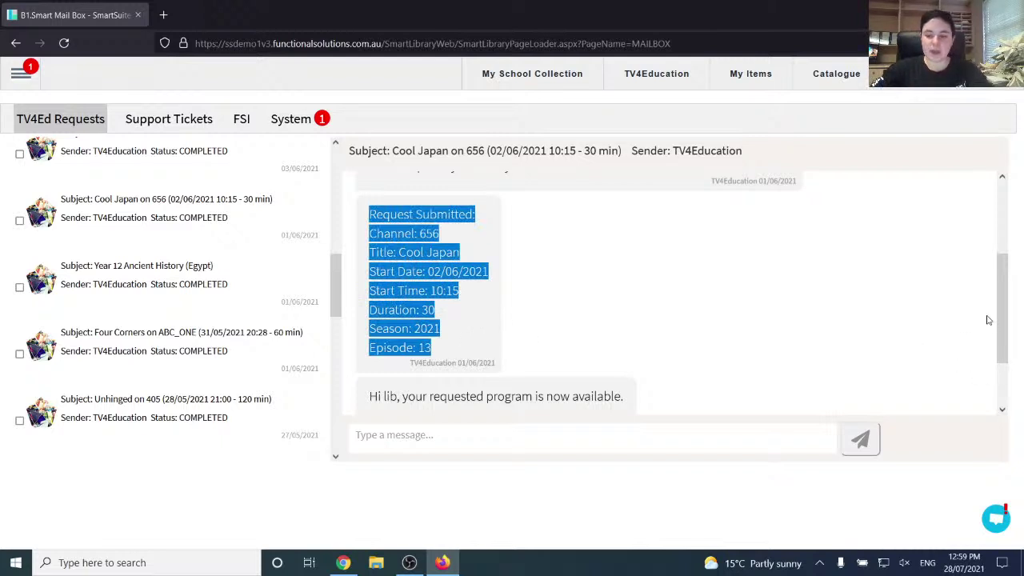
scroll(1003, 308, down, 2)
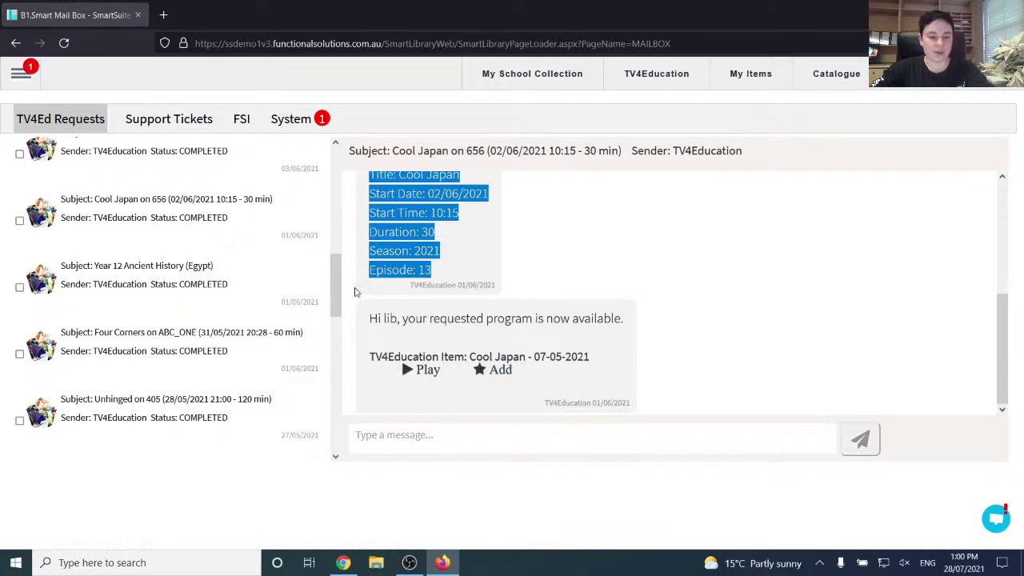
Open the TEST Gone in 60 seconds request among the oldest requests and read its messages
drag(337, 276, 346, 312)
scroll(320, 327, down, 3)
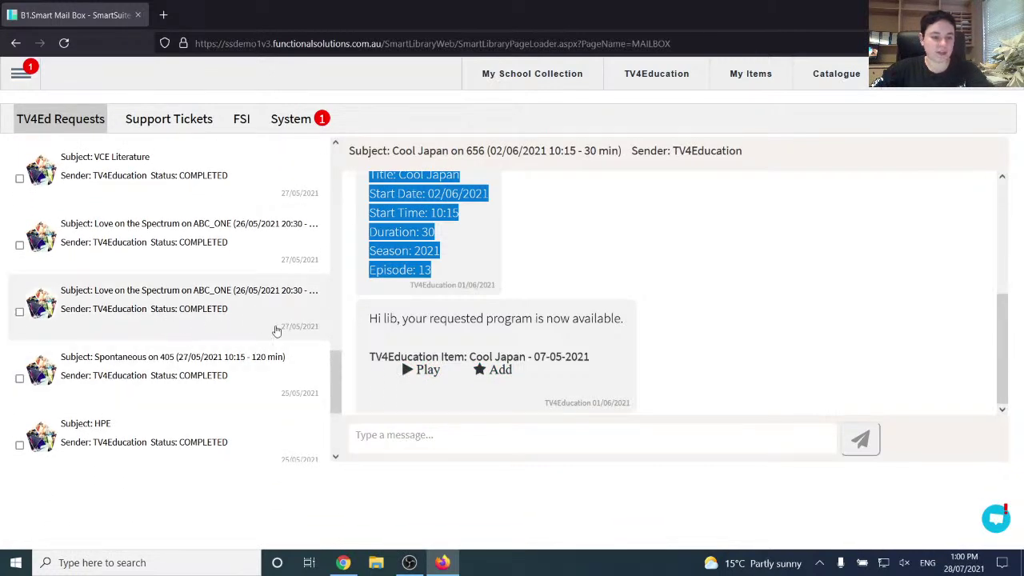
scroll(334, 368, down, 3)
scroll(336, 411, down, 3)
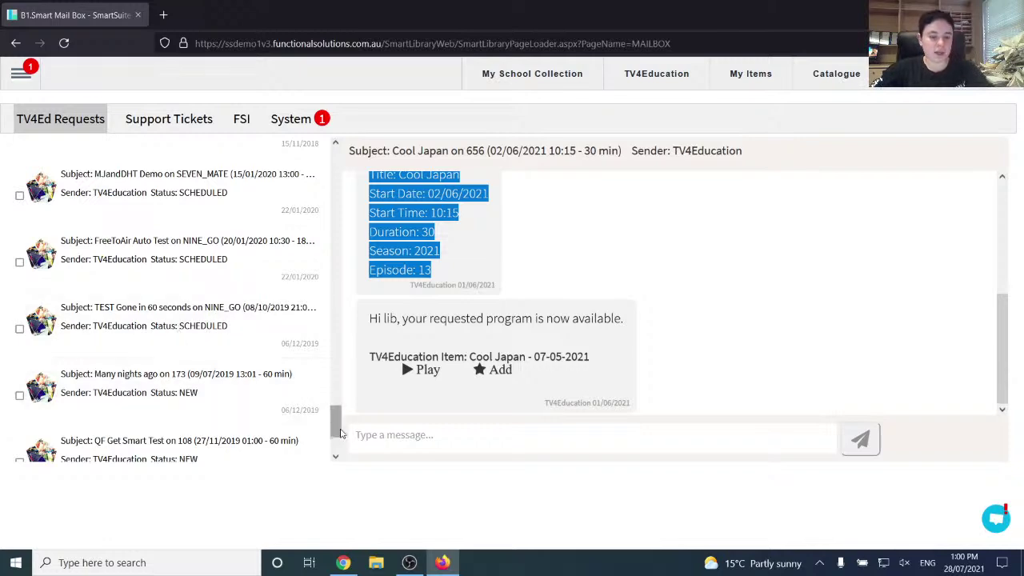
click(192, 340)
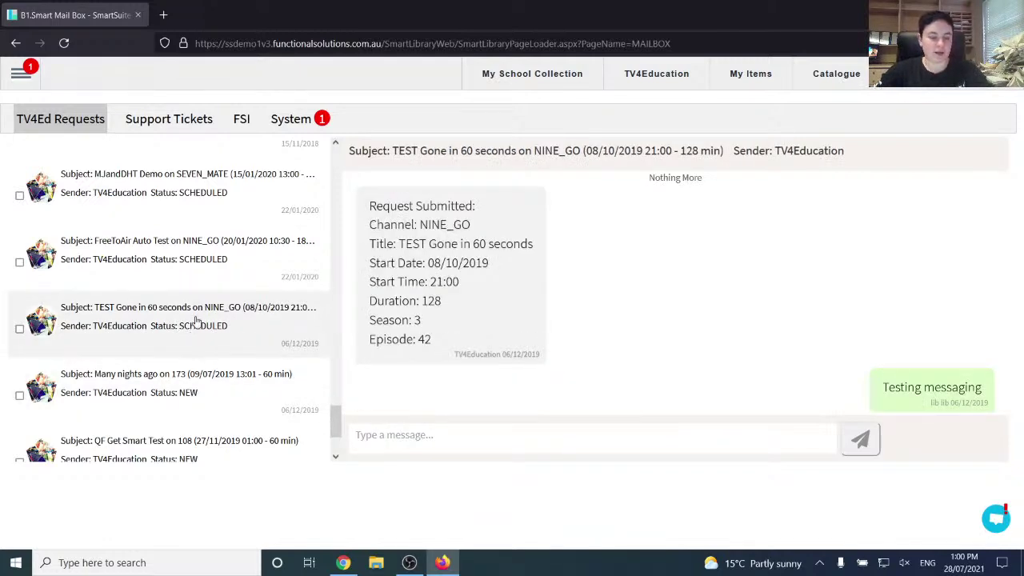
scroll(335, 423, down, 2)
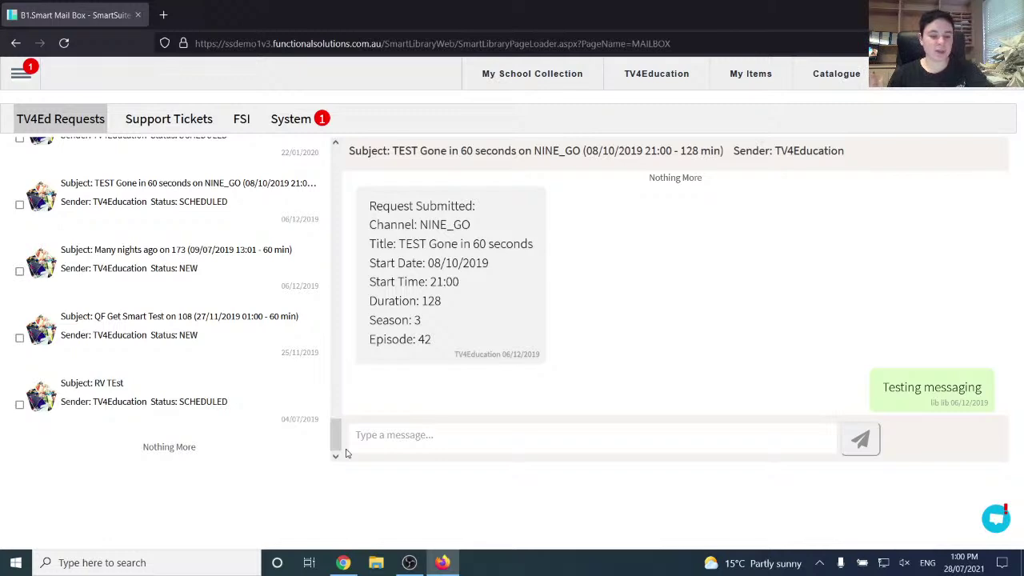
Open the Poh's Kitchen request on SBS_FOOD_NETWORK and send the reply "Thank you"
drag(336, 439, 310, 330)
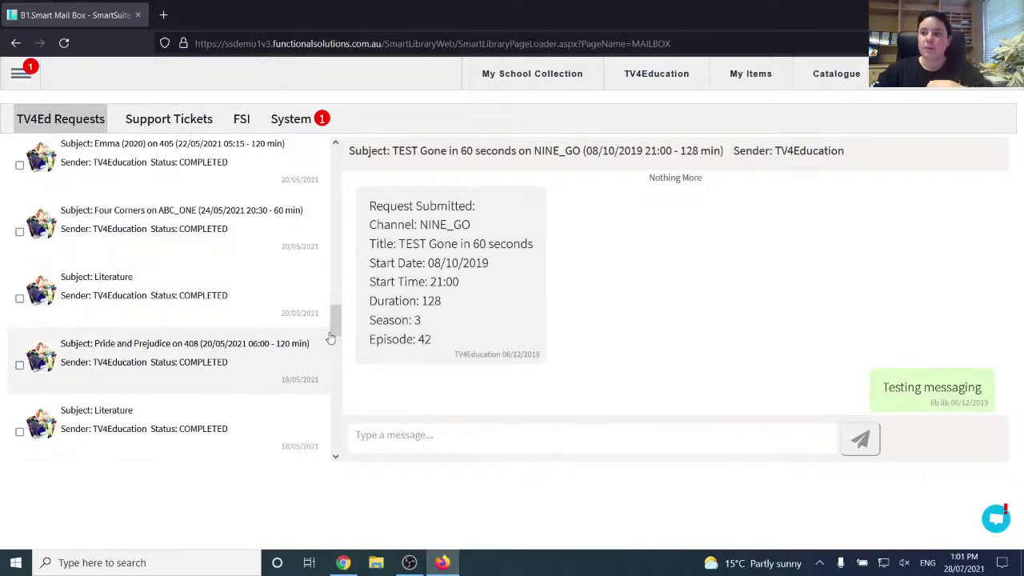
drag(334, 326, 318, 209)
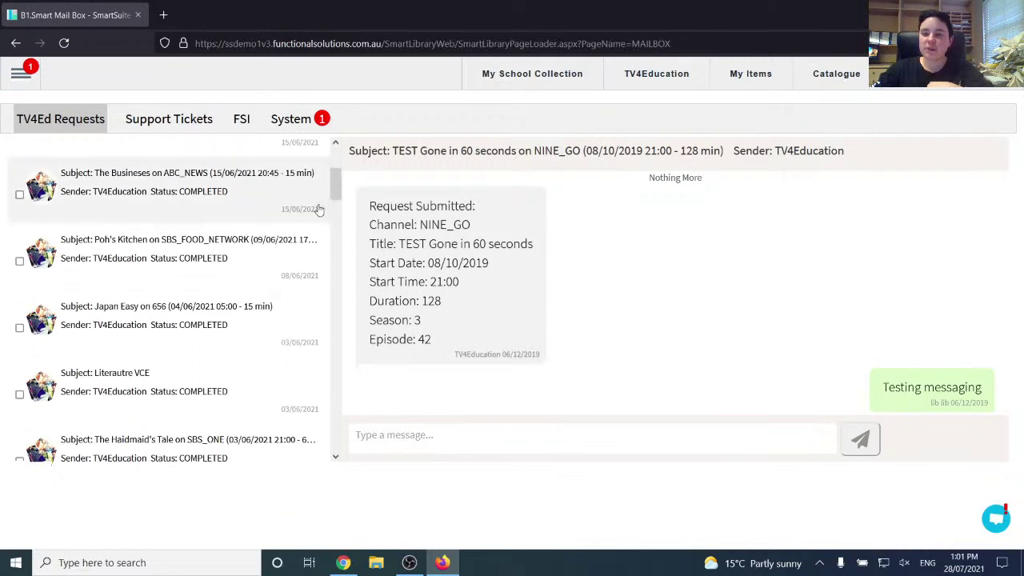
click(282, 272)
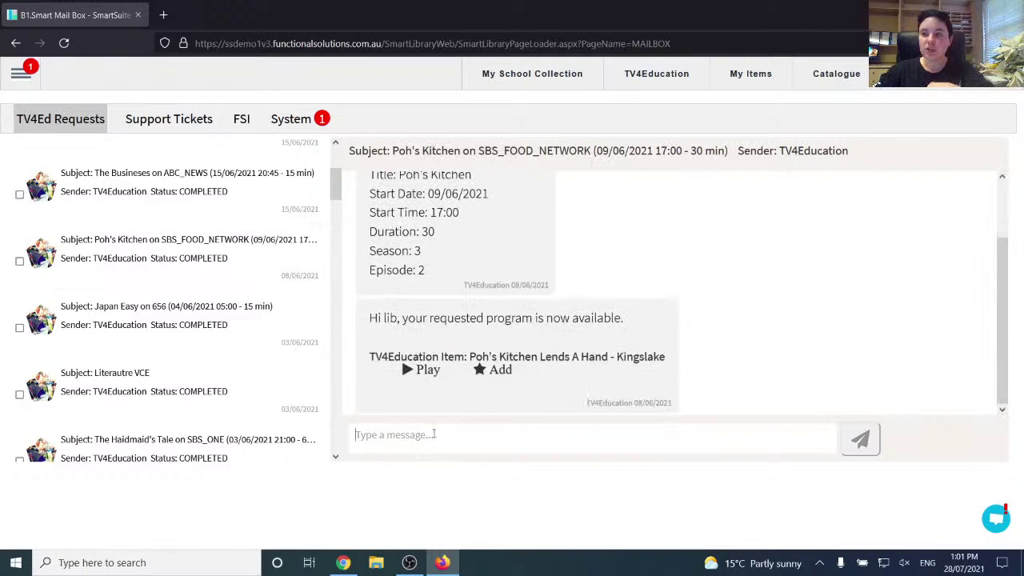
click(381, 444)
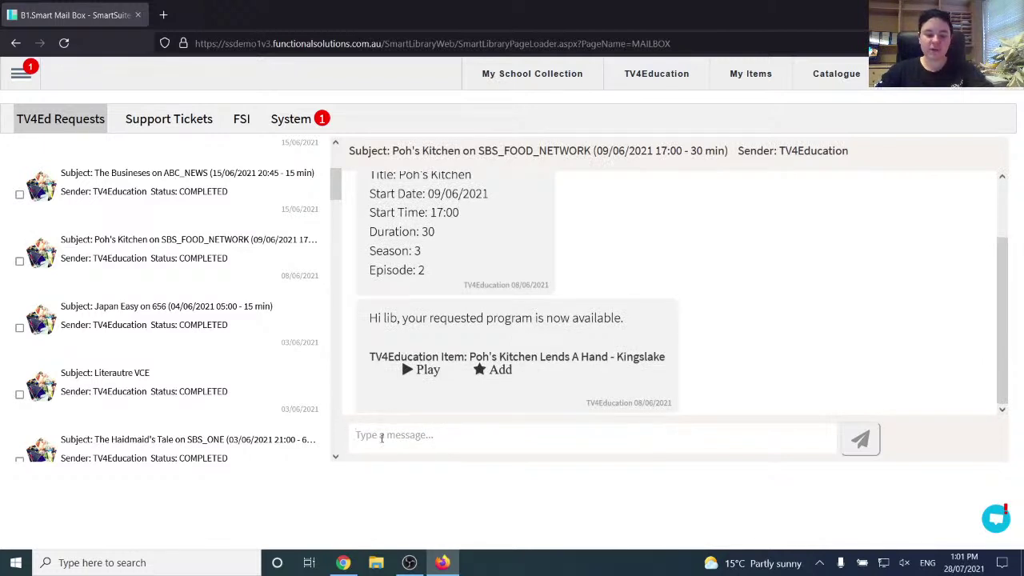
text(Thank you)
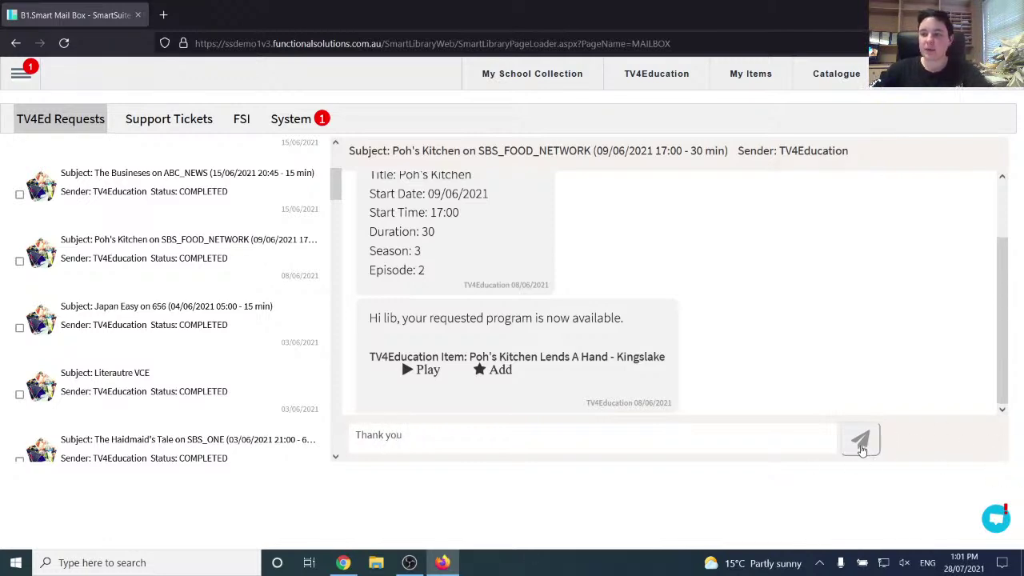
click(861, 440)
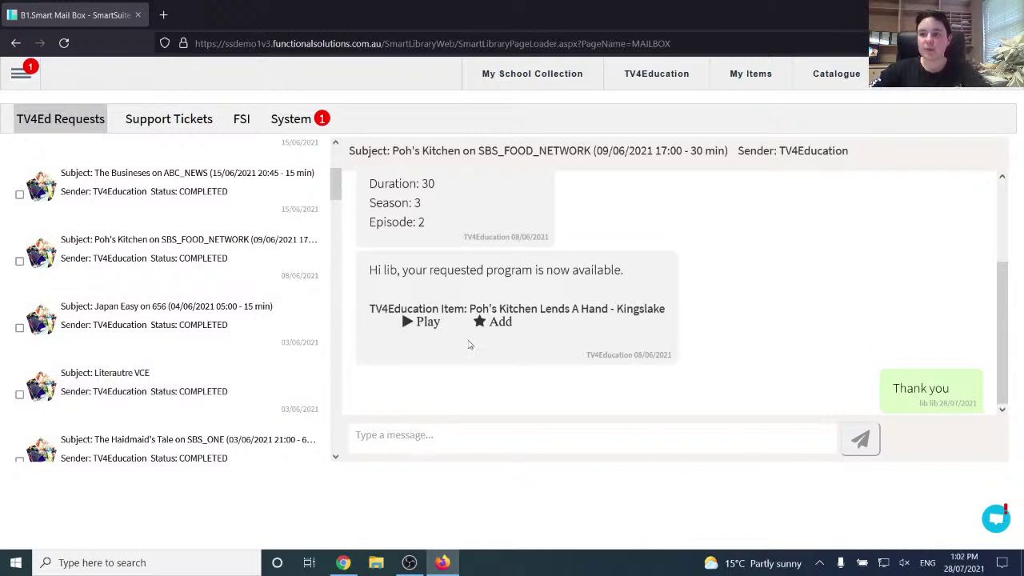
Check the status options of the request list's message filter, and start making a new request
scroll(330, 162, up, 3)
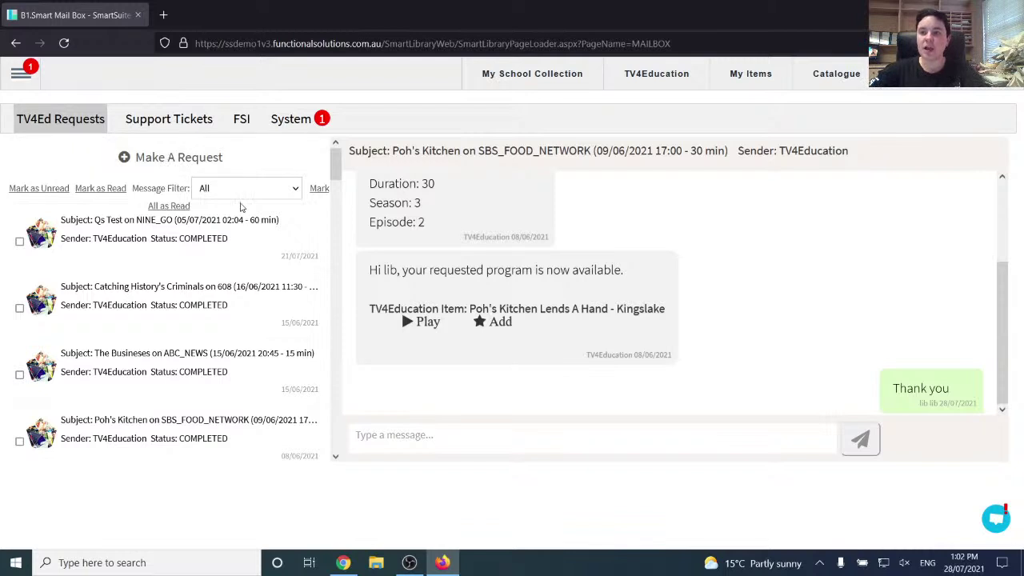
click(268, 189)
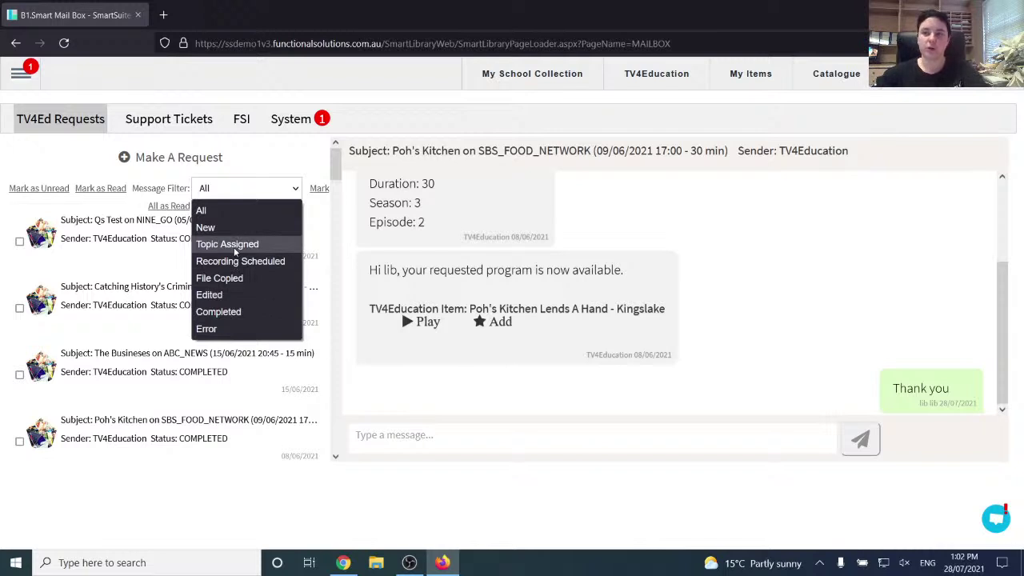
click(48, 175)
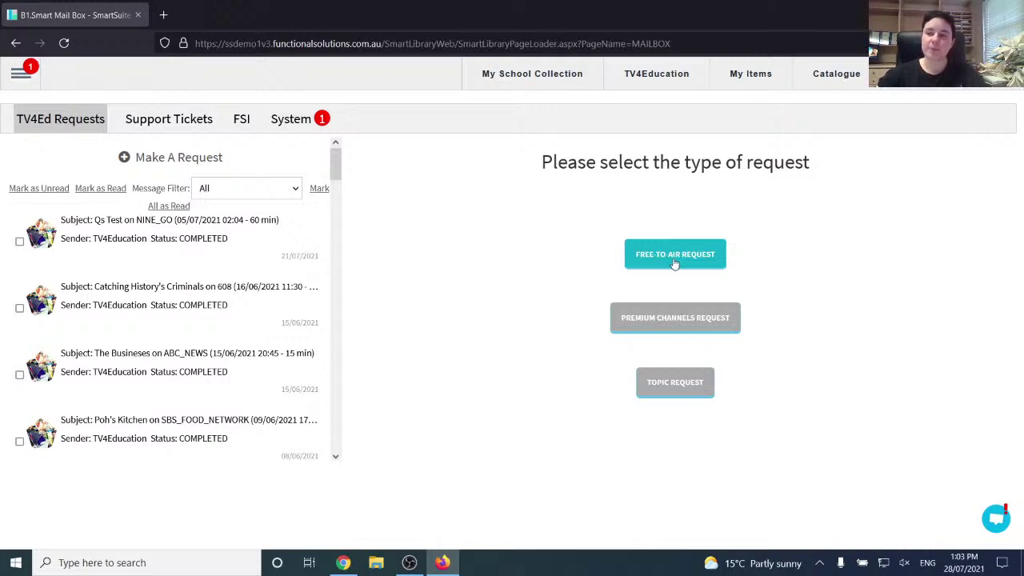
Look at the channels offered for a premium channels request, and read through the messages of the Catching History's Criminals request
click(694, 333)
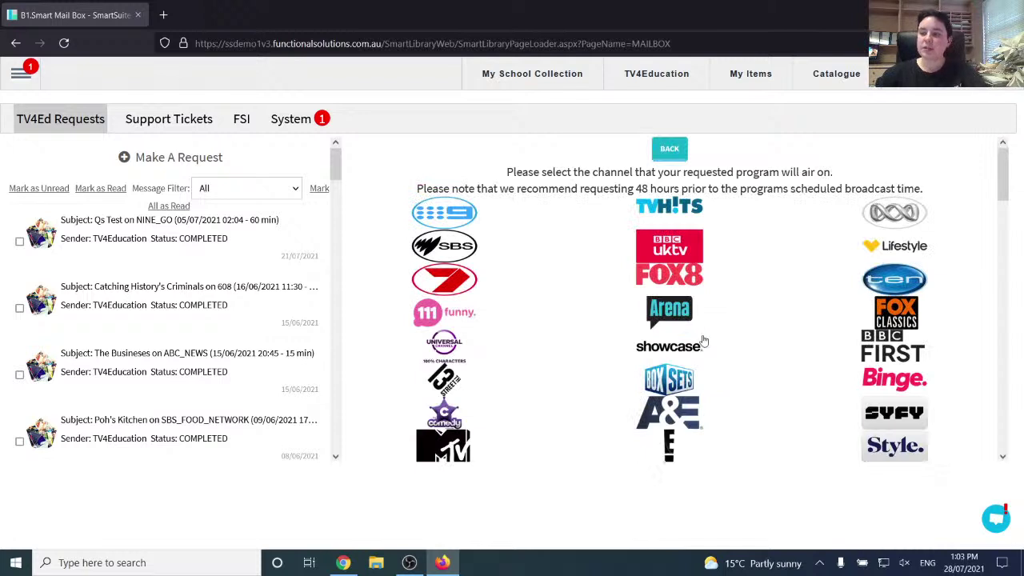
click(228, 165)
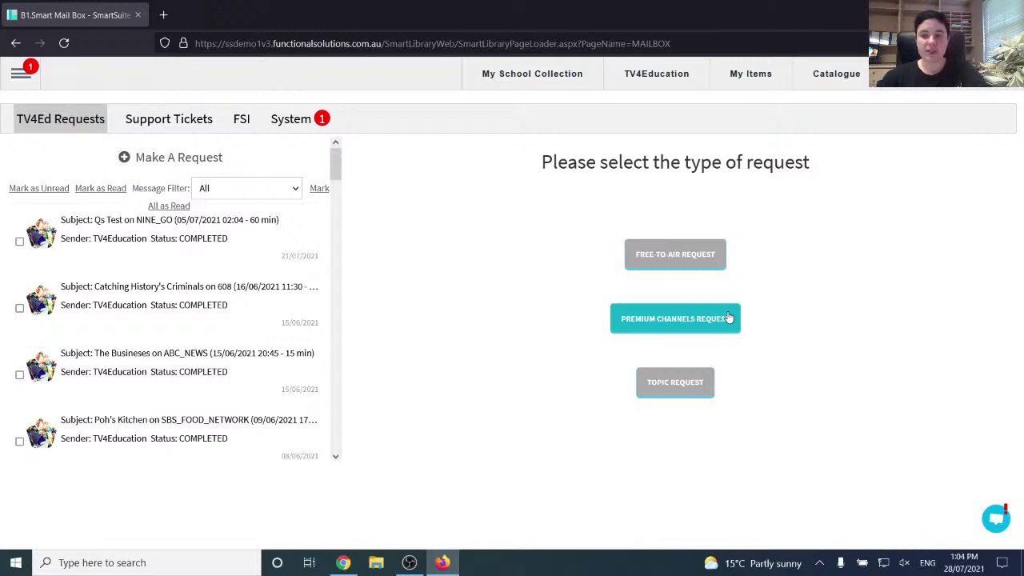
click(215, 324)
drag(1000, 342, 975, 244)
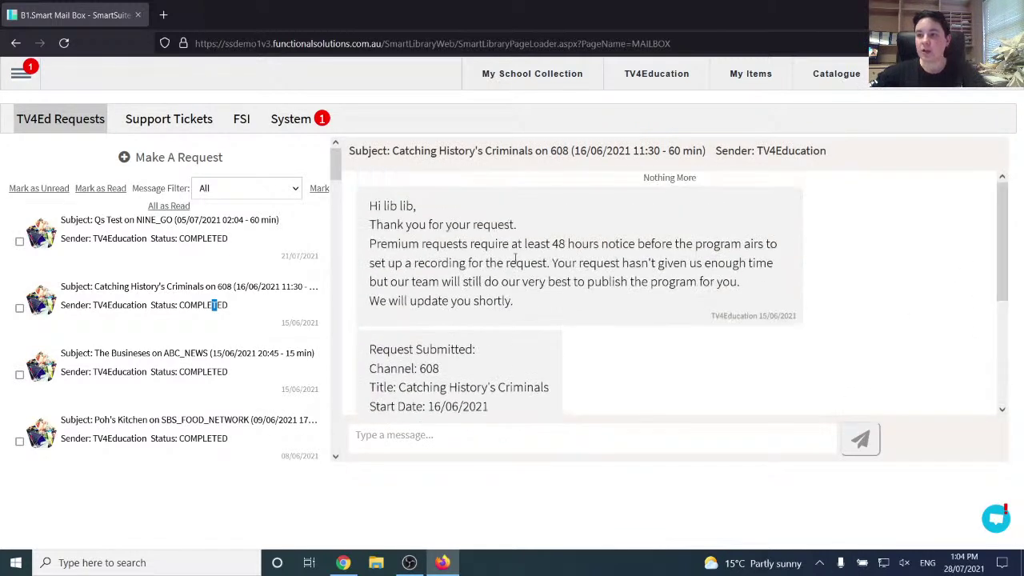
drag(368, 244, 629, 308)
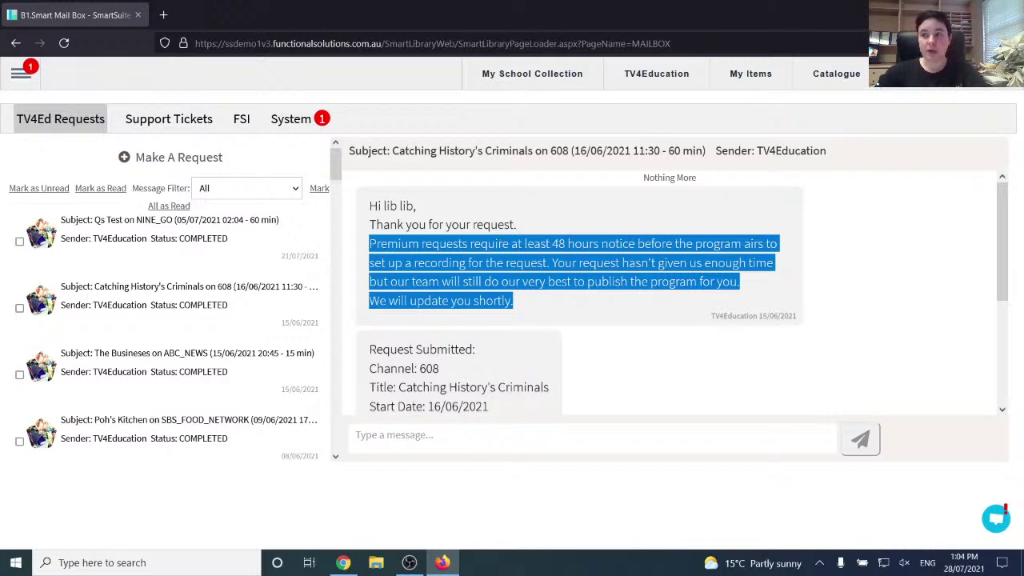
key(alt+Tab)
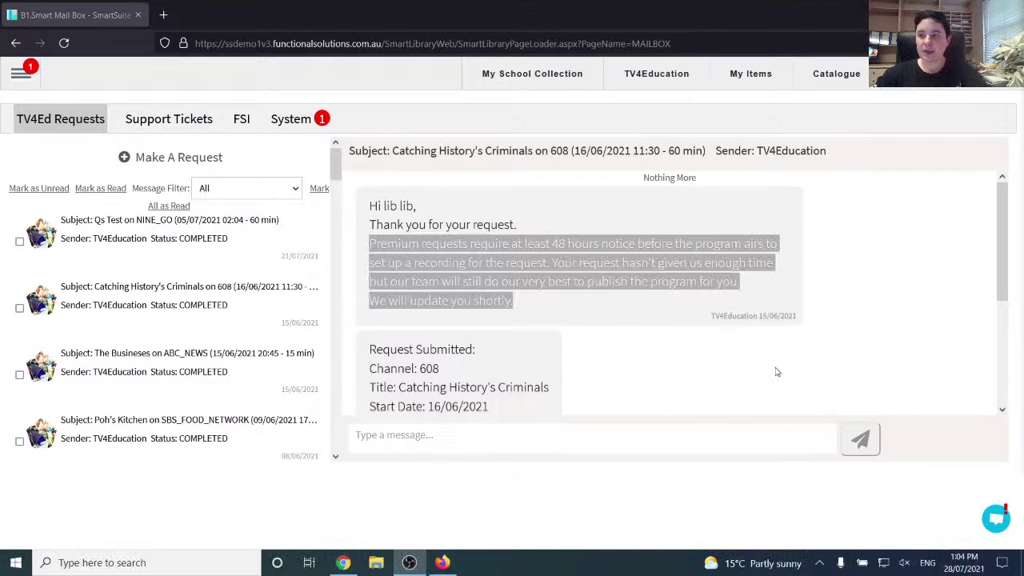
drag(997, 236, 834, 423)
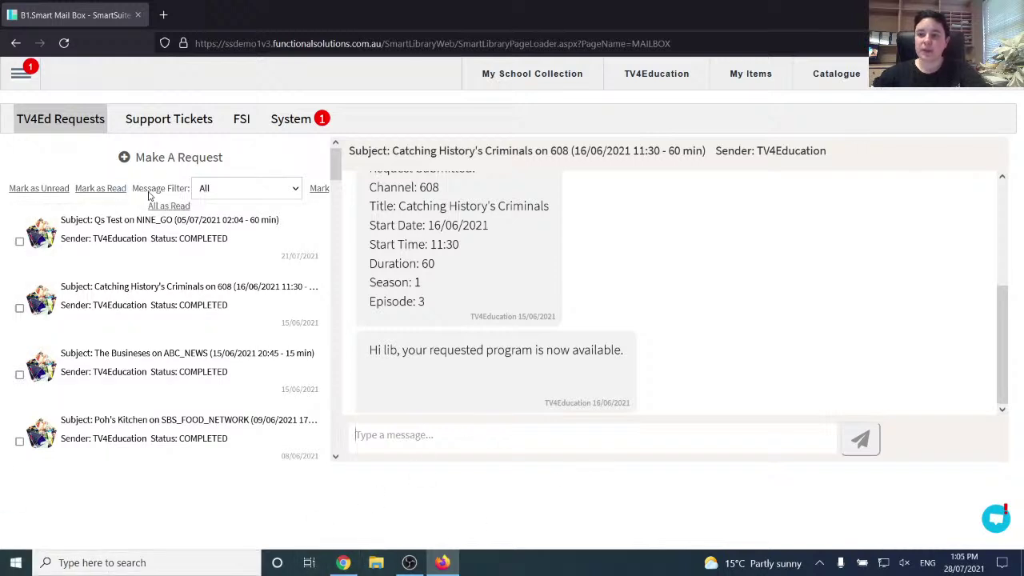
Compare the channels offered for a new free-to-air request with those for a premium channels request
click(158, 165)
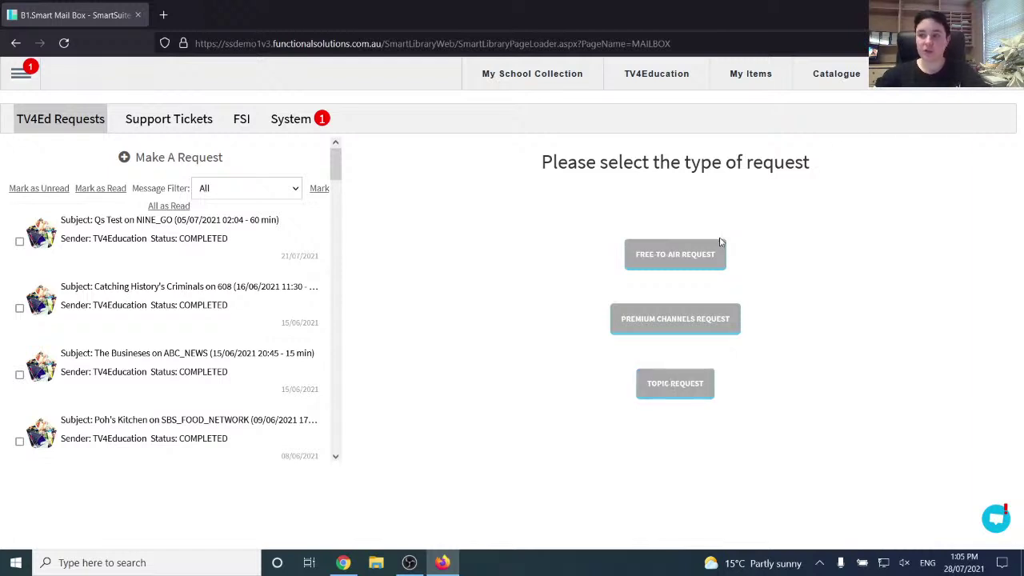
click(682, 267)
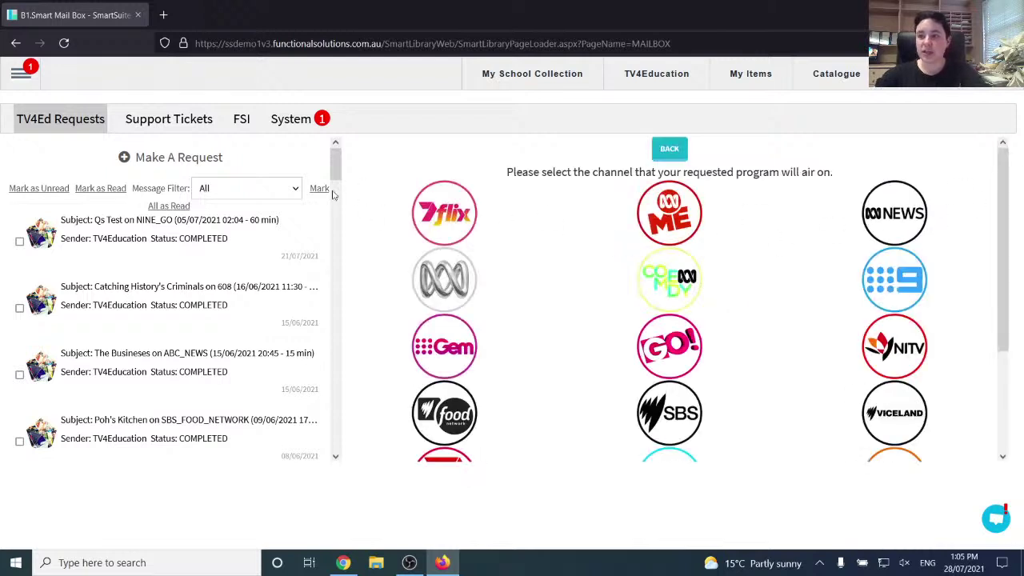
scroll(1014, 277, down, 1)
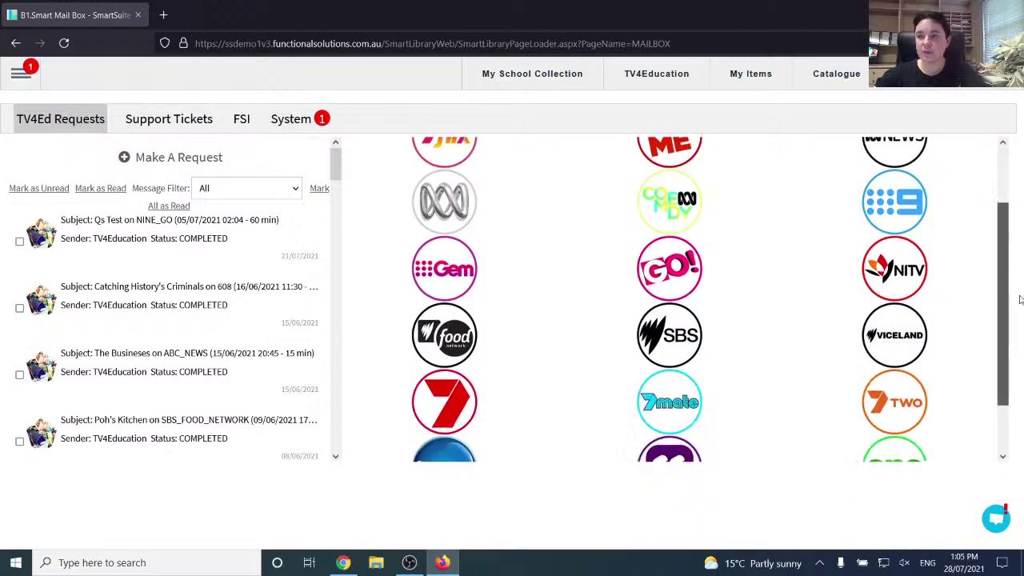
scroll(1014, 278, up, 2)
click(201, 167)
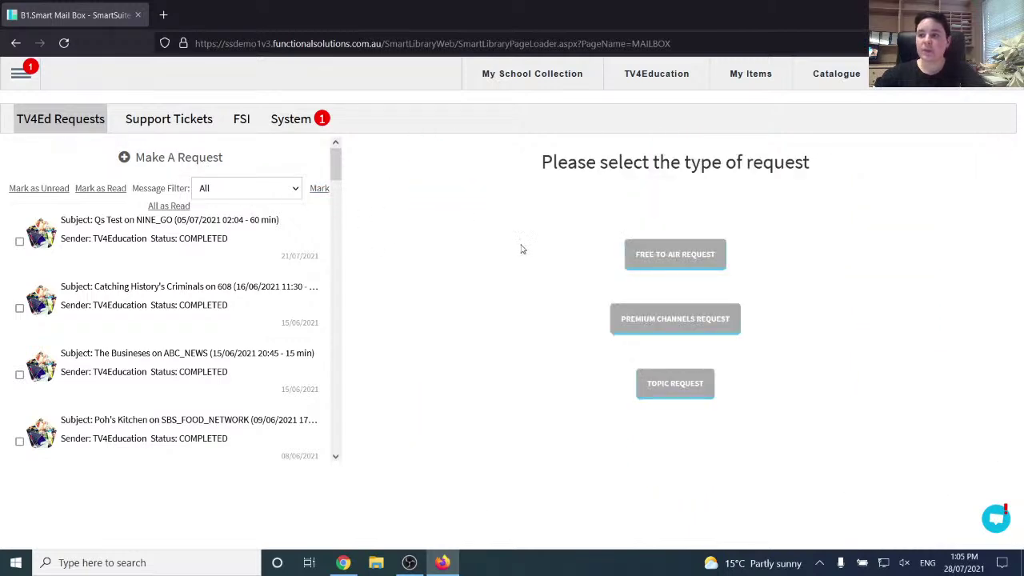
click(693, 320)
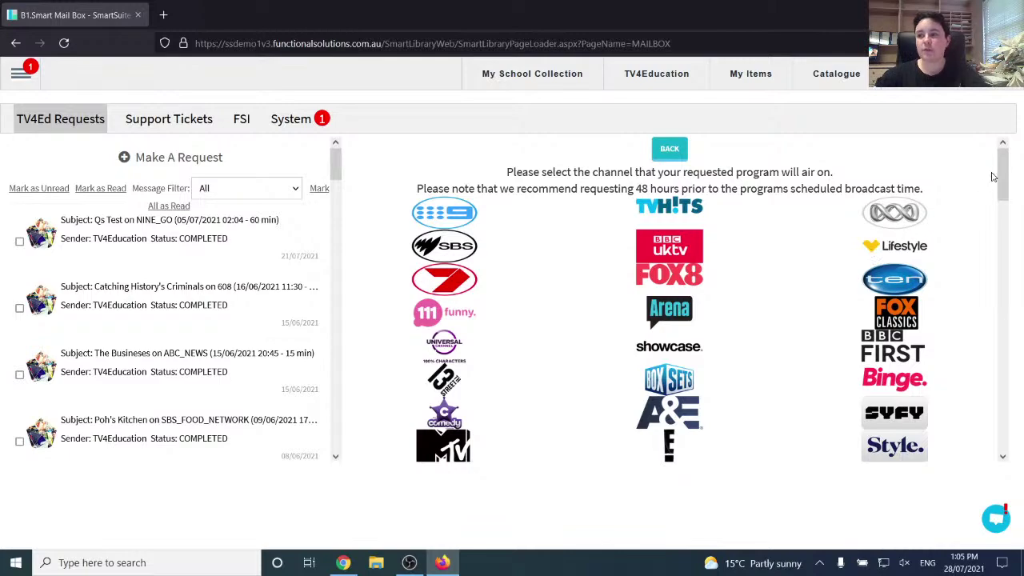
drag(1002, 178, 933, 142)
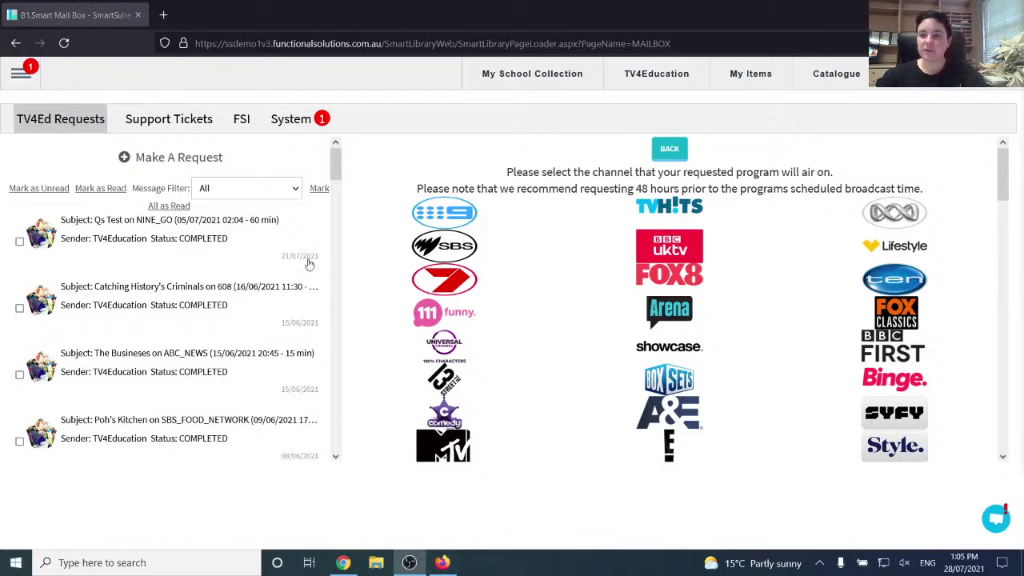
Start a new free-to-air request for the main ABC channel after looking over the available channels
click(211, 158)
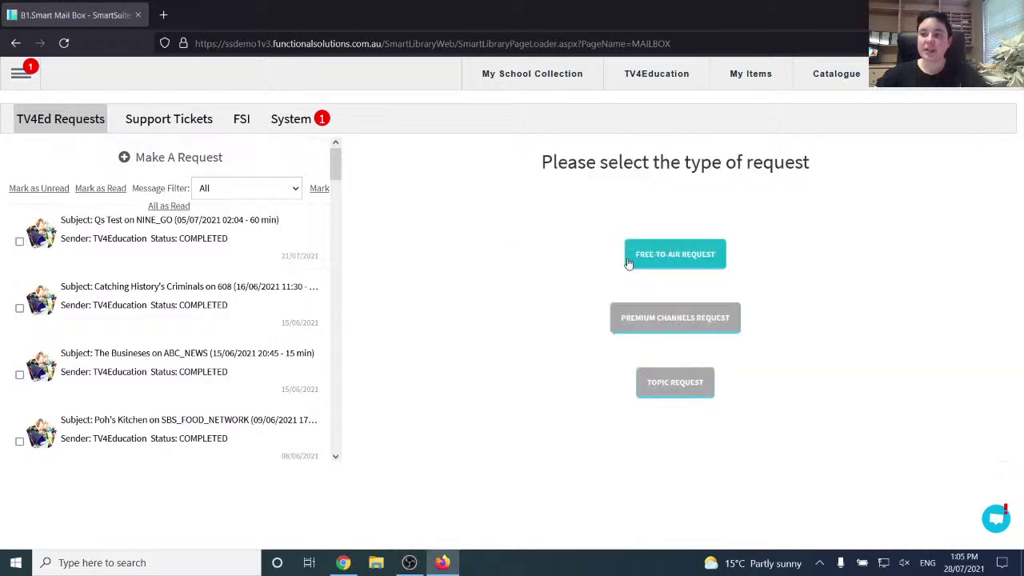
click(675, 255)
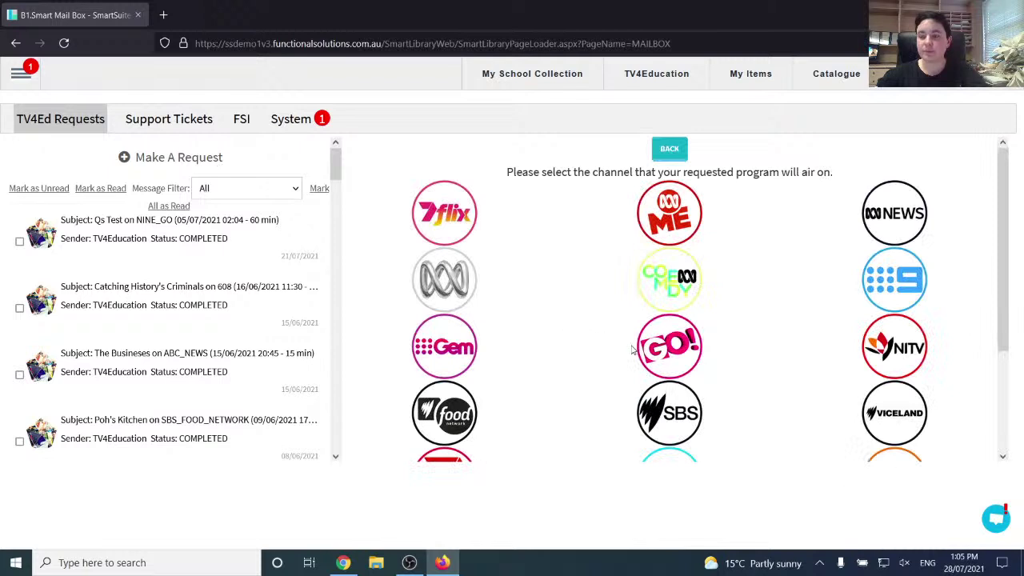
drag(999, 195, 1004, 355)
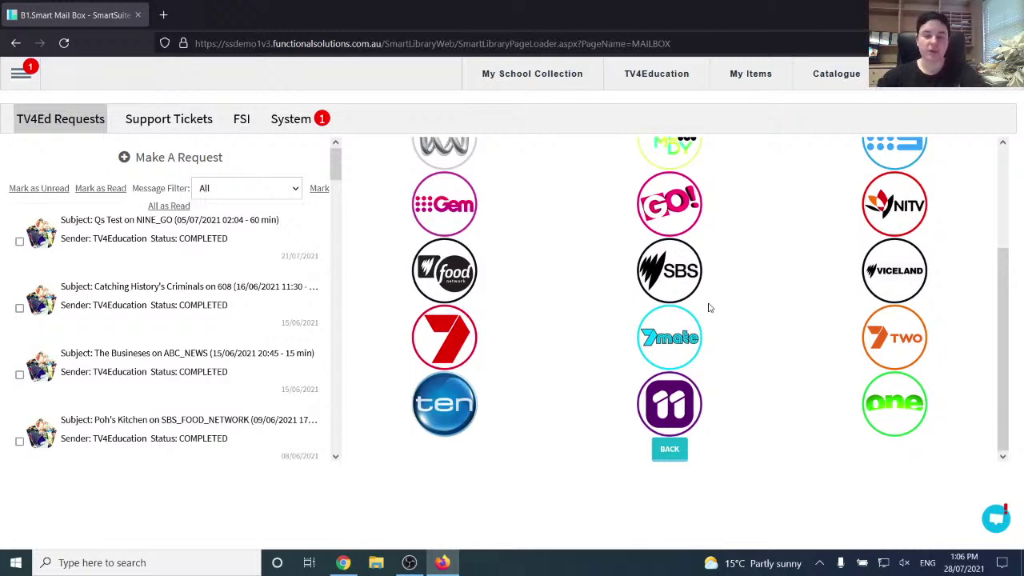
drag(1003, 349, 978, 201)
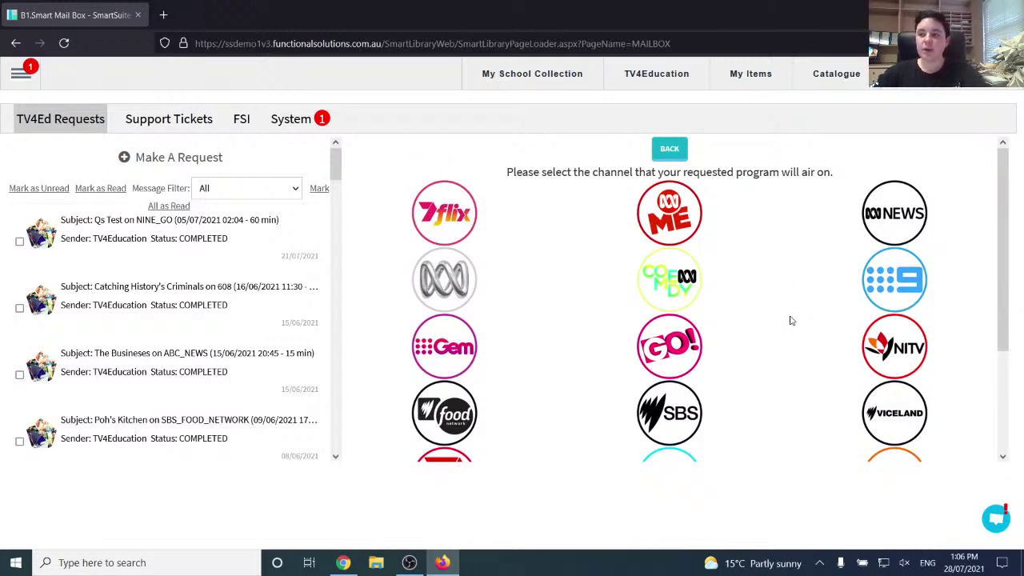
click(439, 288)
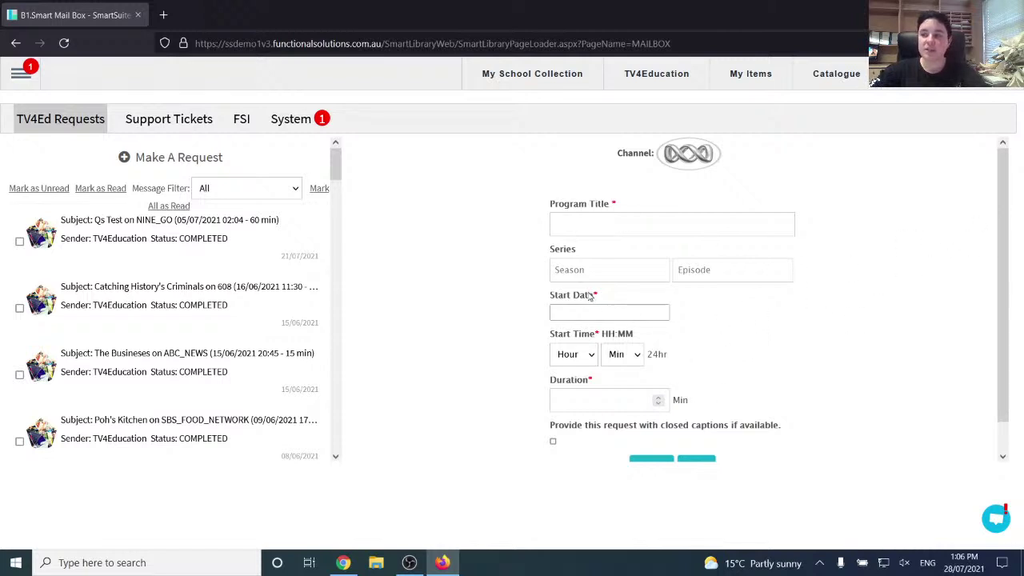
Enter Four Corners as the program title, with season 2021 and episode 25
click(589, 232)
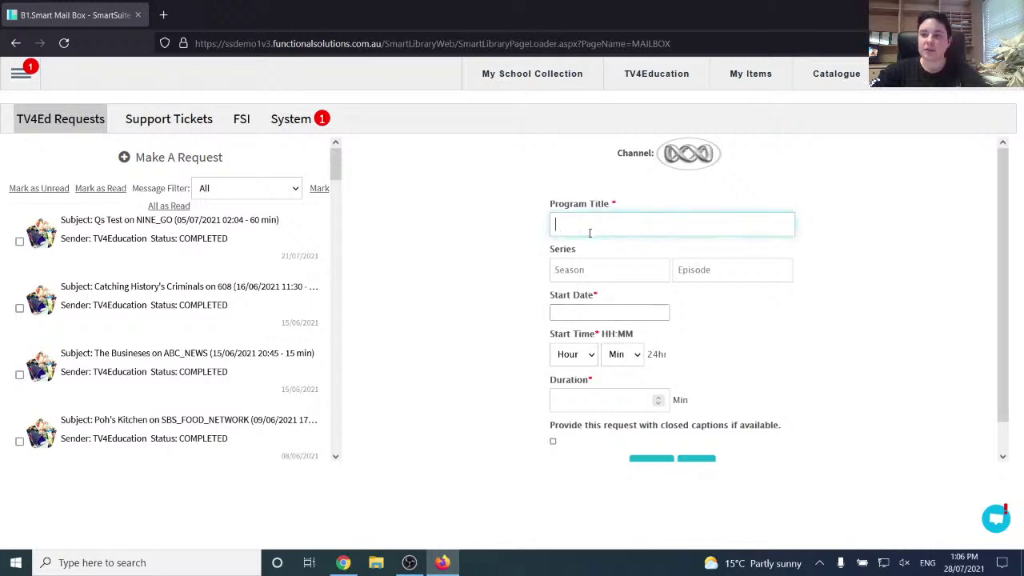
text(Four Co)
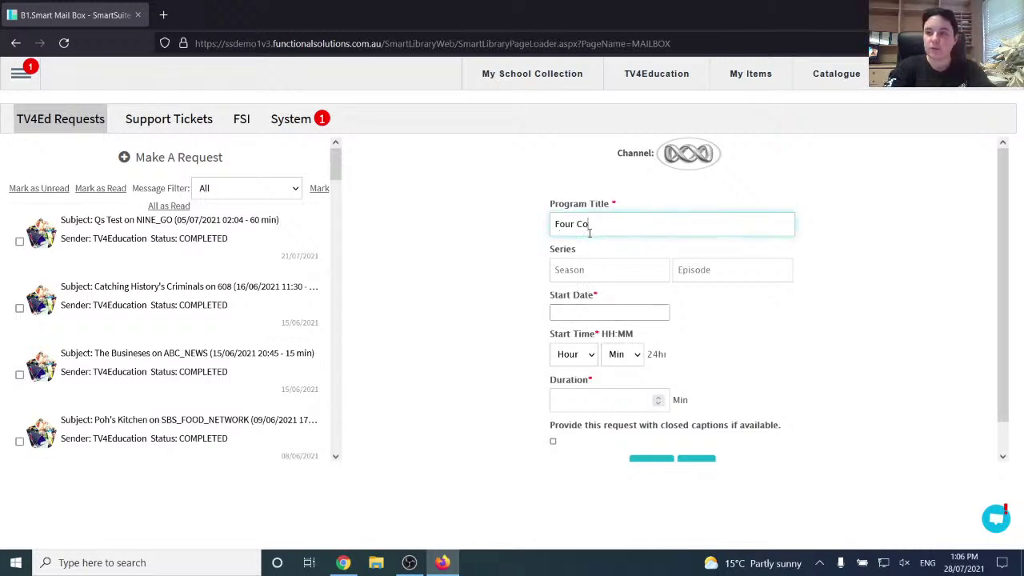
text(rners)
click(603, 272)
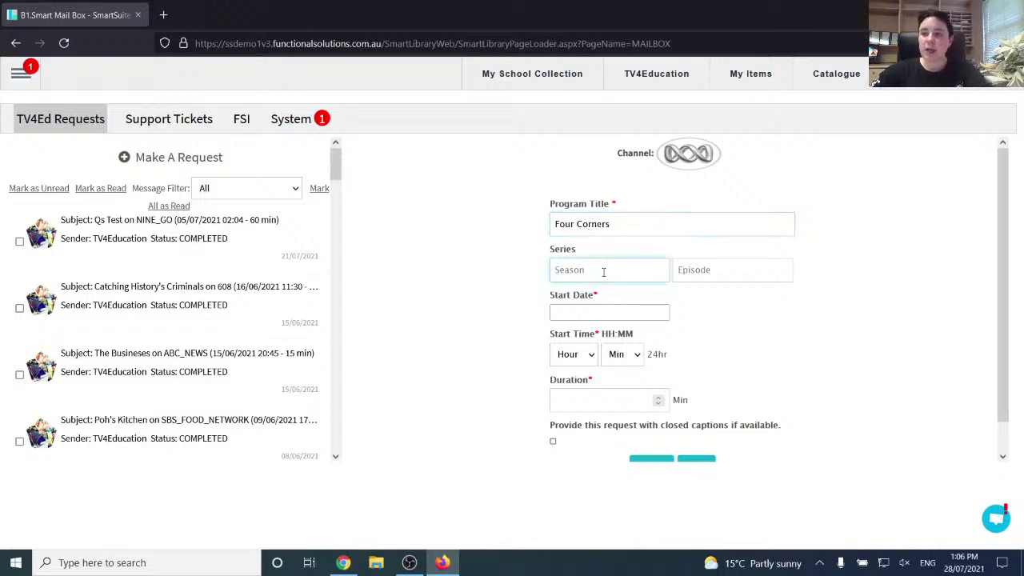
text(2021)
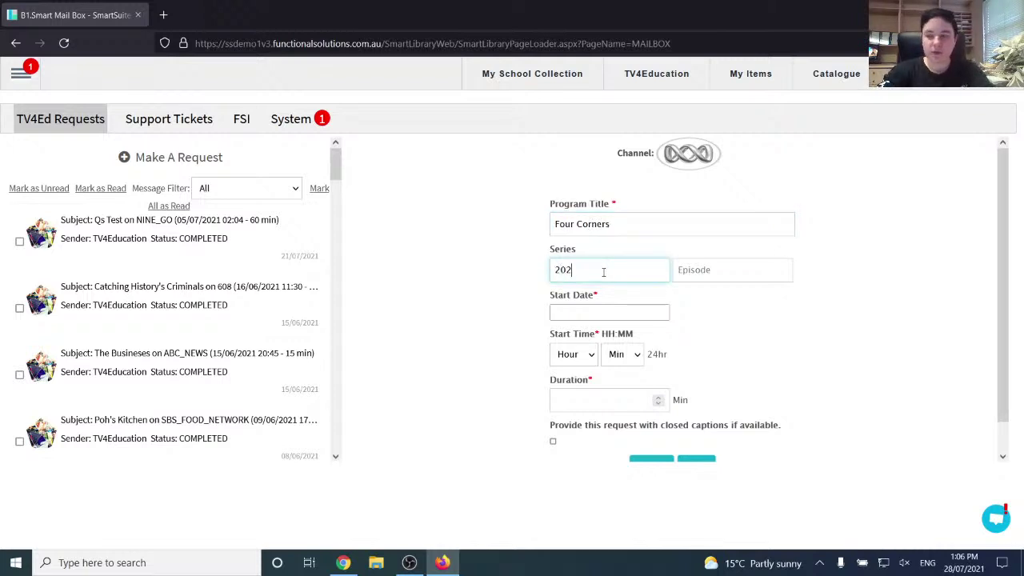
click(695, 276)
text(25)
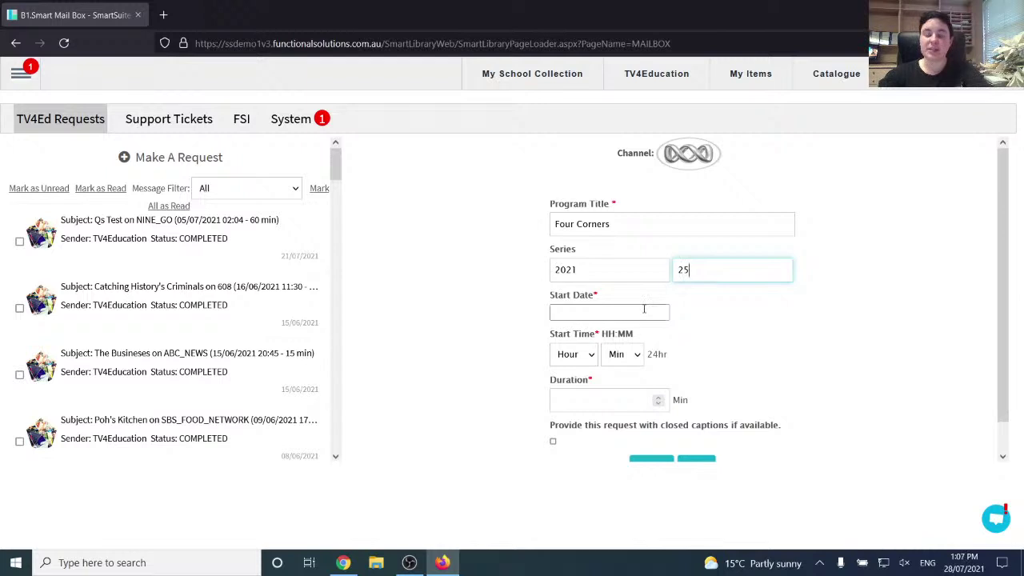
Set the program's start date to 02/08/2021 and its start time to 20:30
click(601, 314)
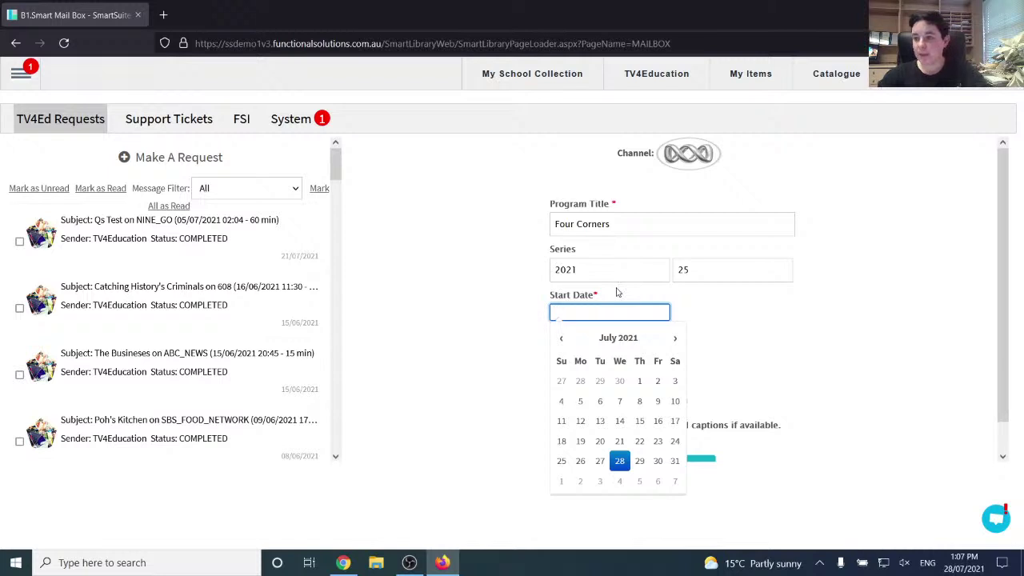
click(581, 481)
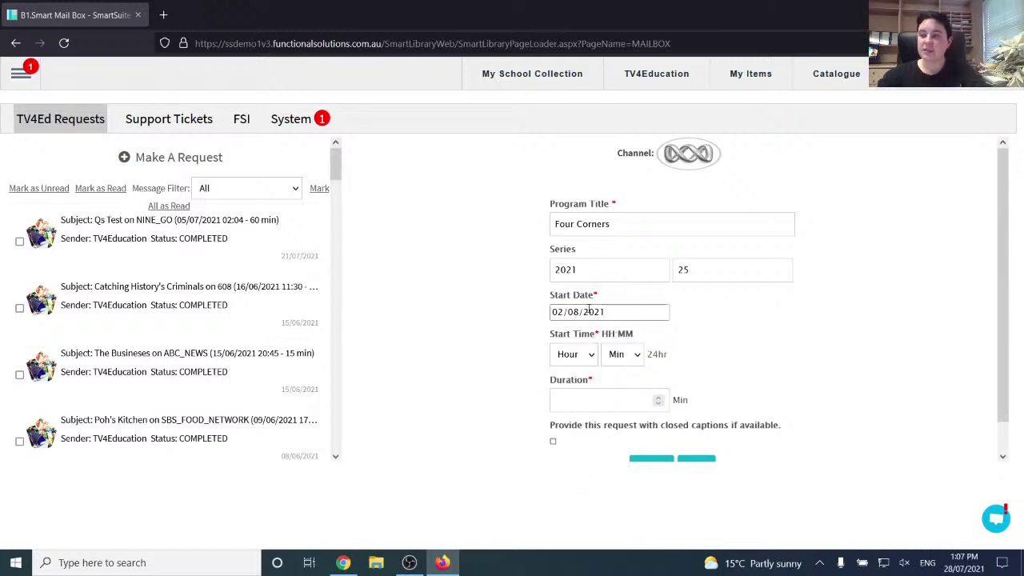
click(572, 355)
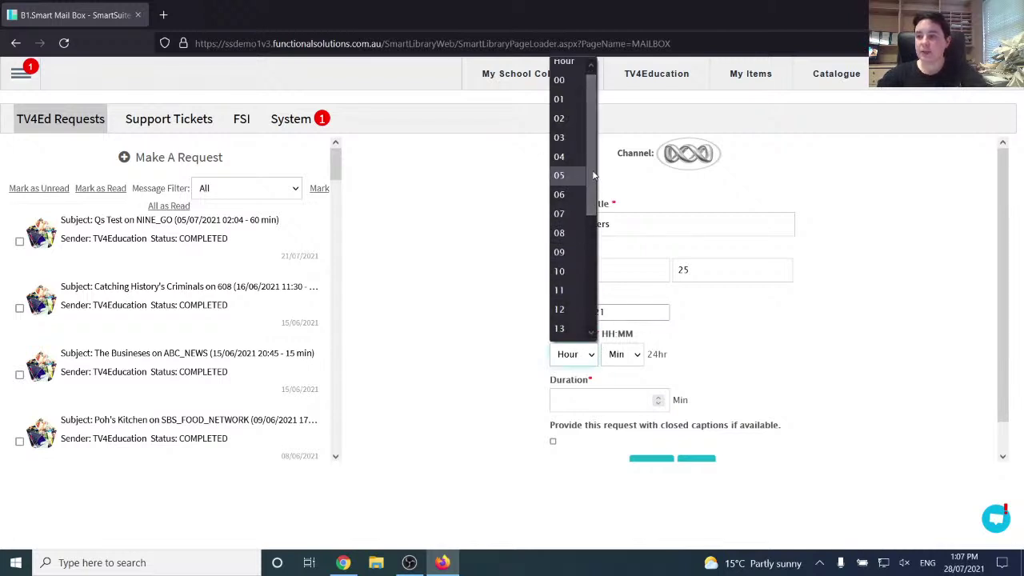
drag(592, 173, 588, 150)
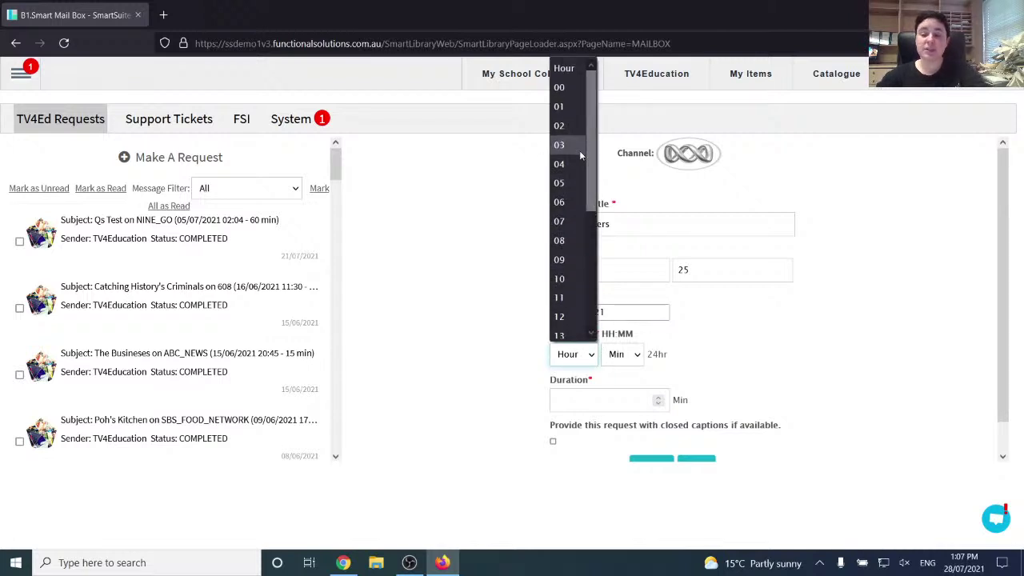
drag(592, 150, 589, 184)
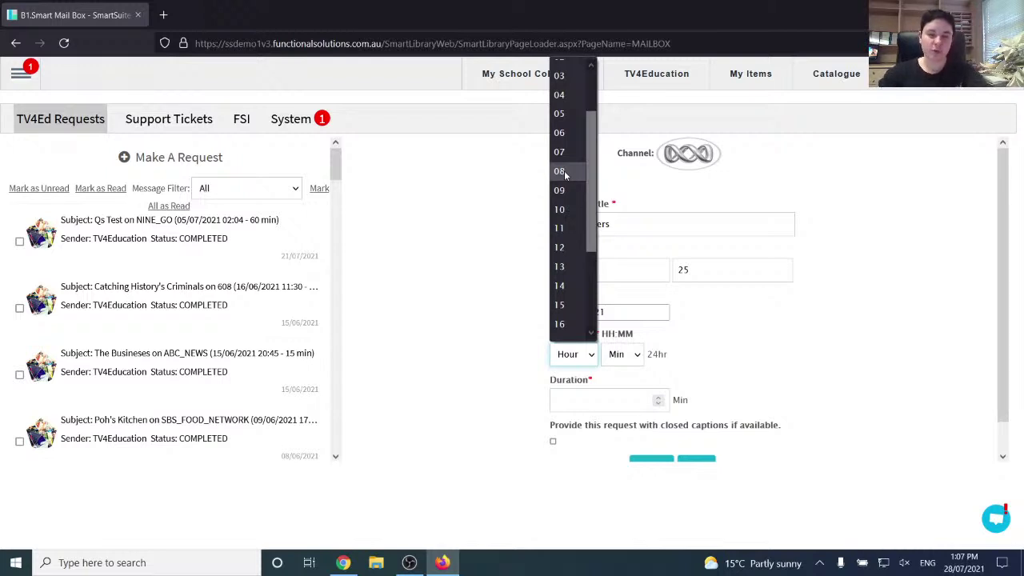
drag(592, 179, 600, 272)
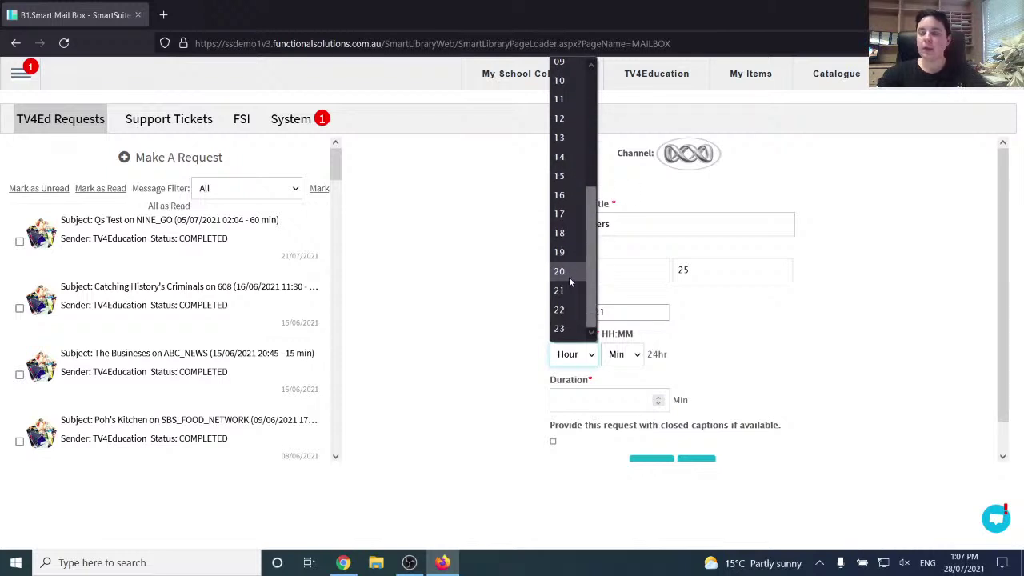
click(569, 278)
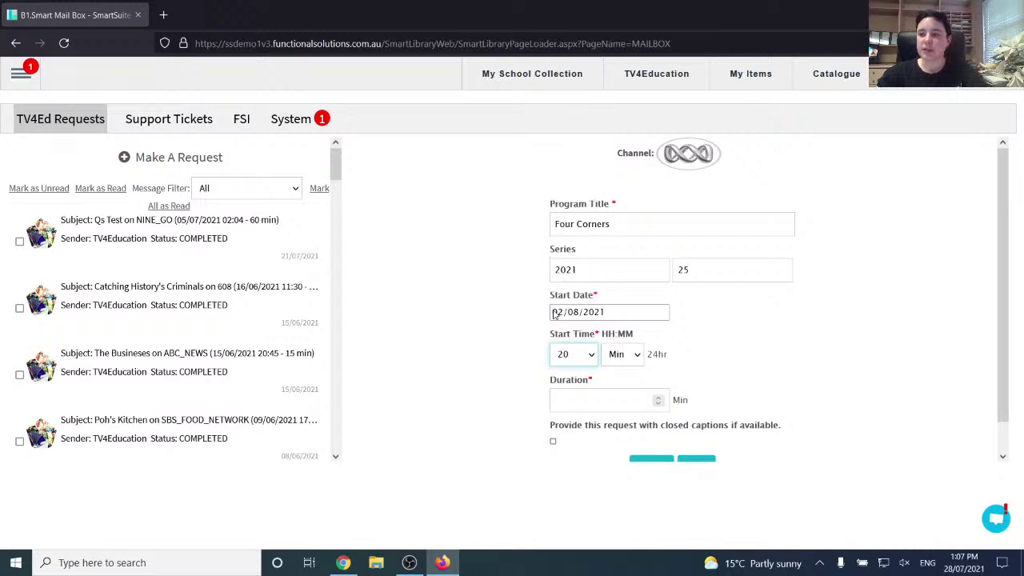
click(616, 361)
drag(638, 121, 665, 244)
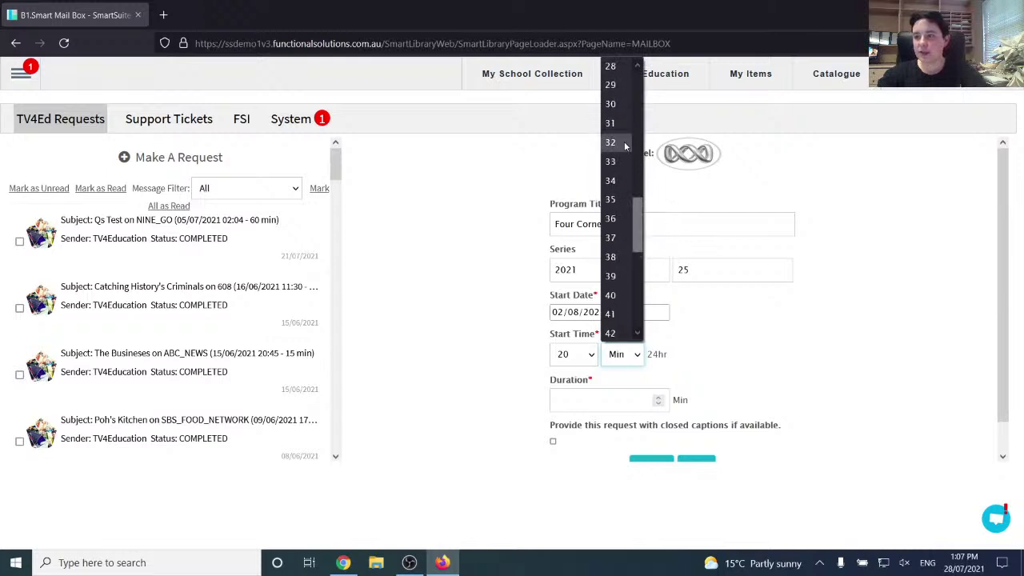
click(613, 104)
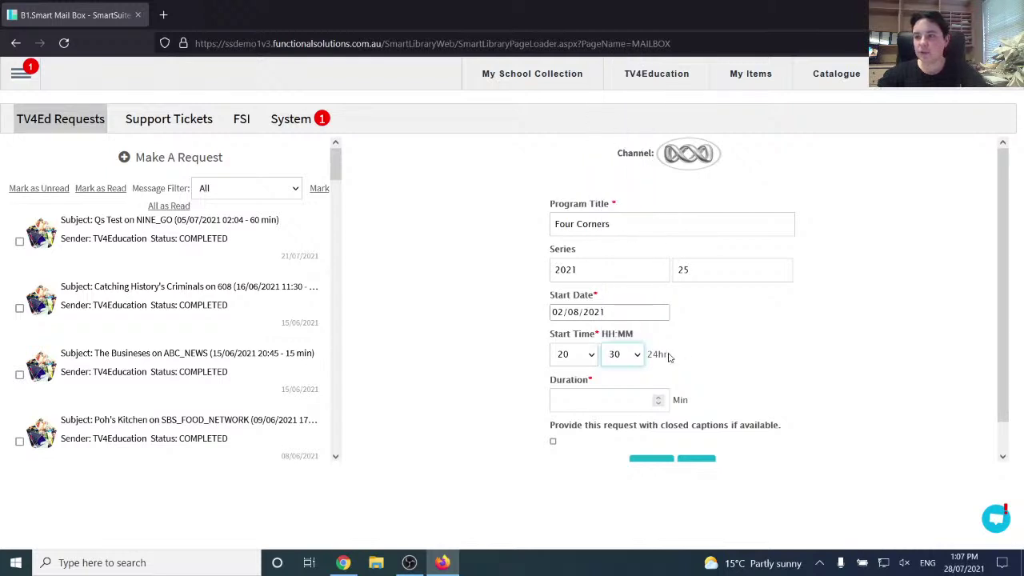
Complete the Four Corners request with a 45-minute duration and closed captions if available, and submit it
click(613, 402)
text(45)
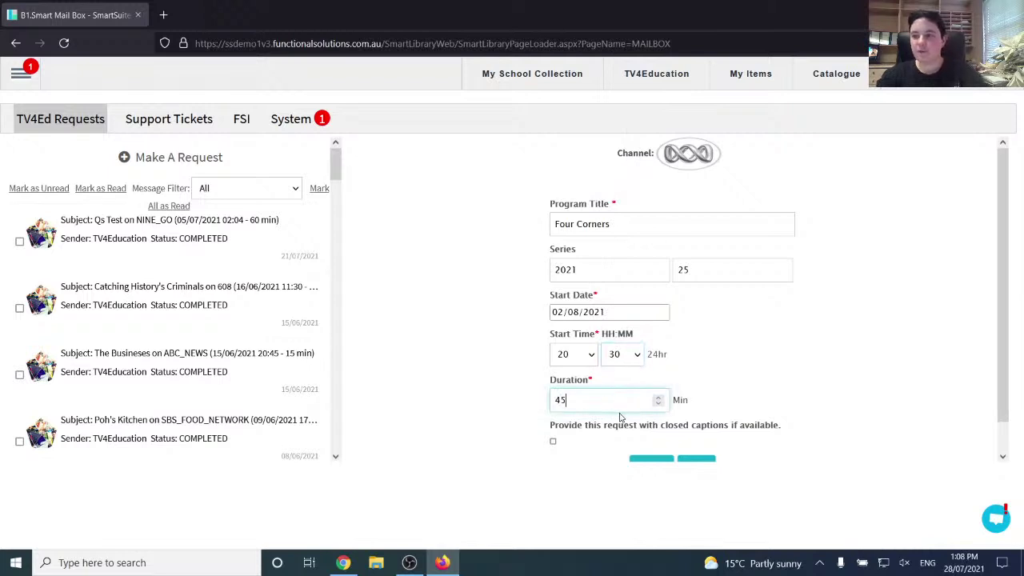
click(552, 442)
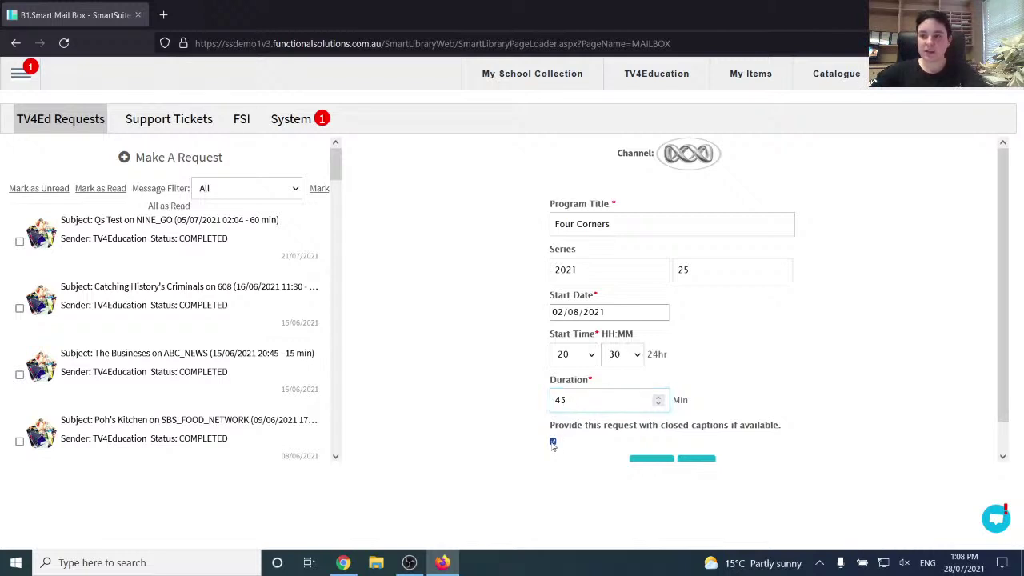
click(553, 441)
click(553, 442)
drag(1005, 279, 1010, 331)
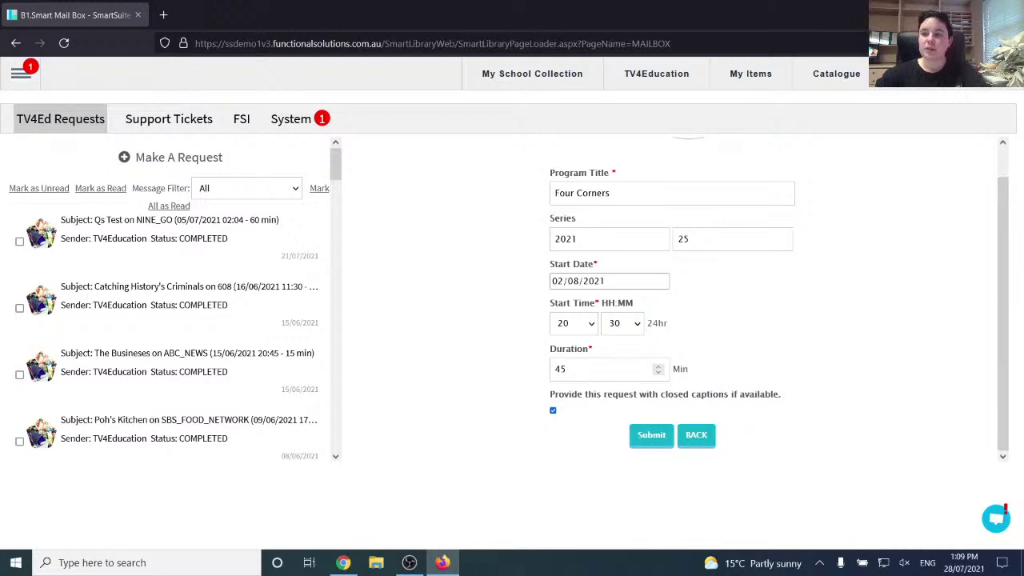
click(651, 436)
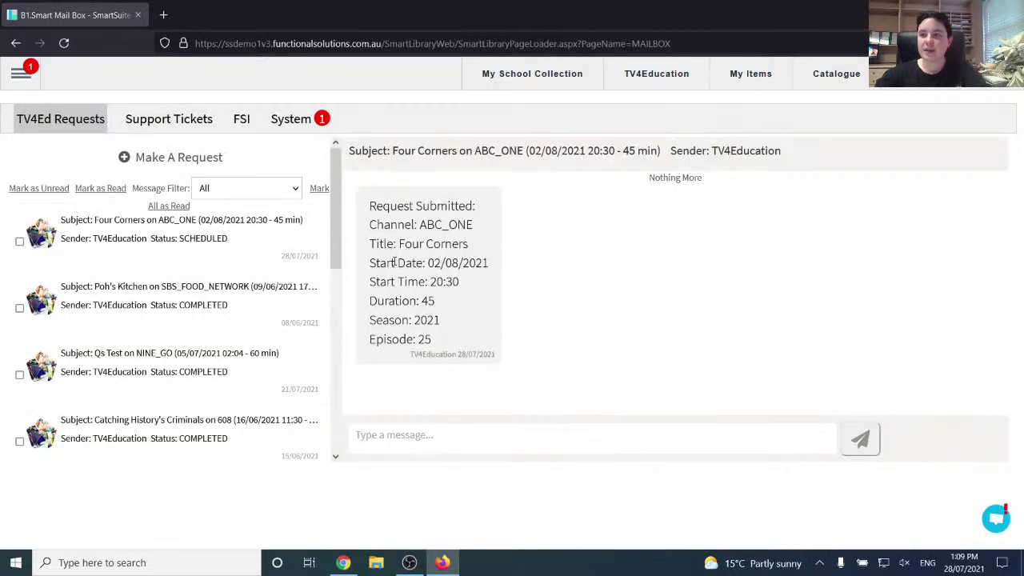
Review the submitted Four Corners request details and send the reply "This is actually episode 26"
drag(369, 206, 457, 347)
click(435, 257)
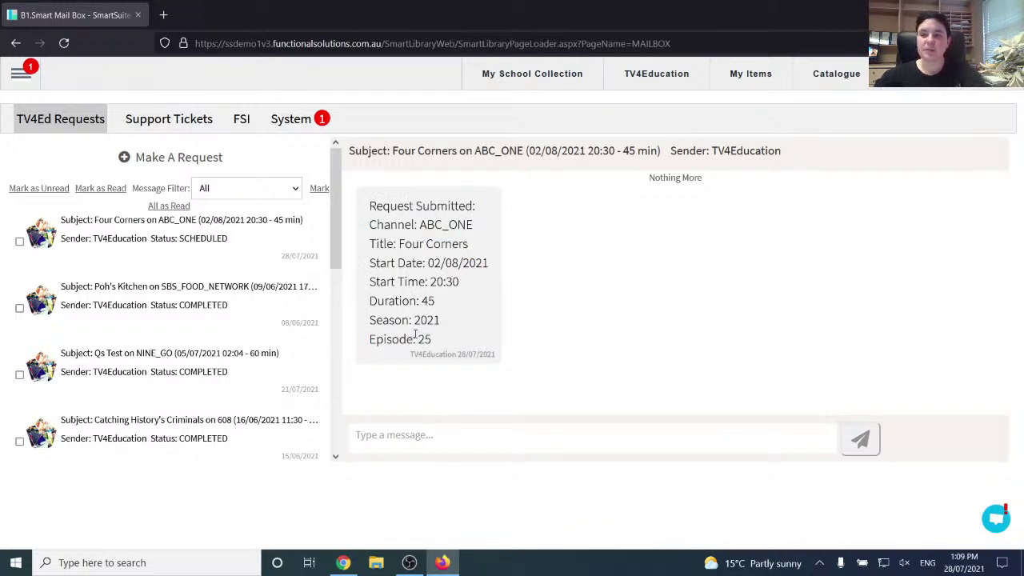
click(474, 445)
text(Thi)
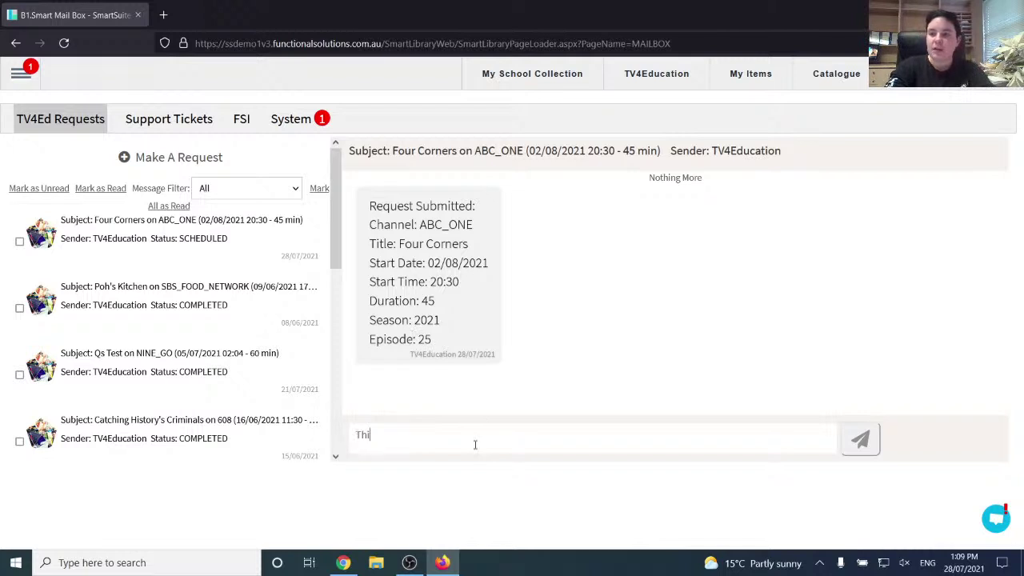
text(s is actually )
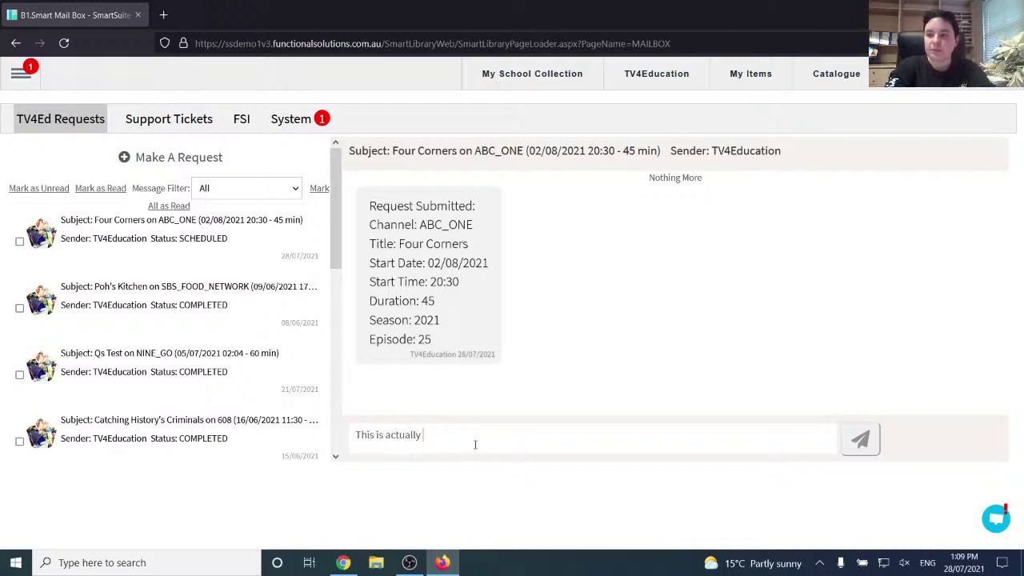
text(episode 26)
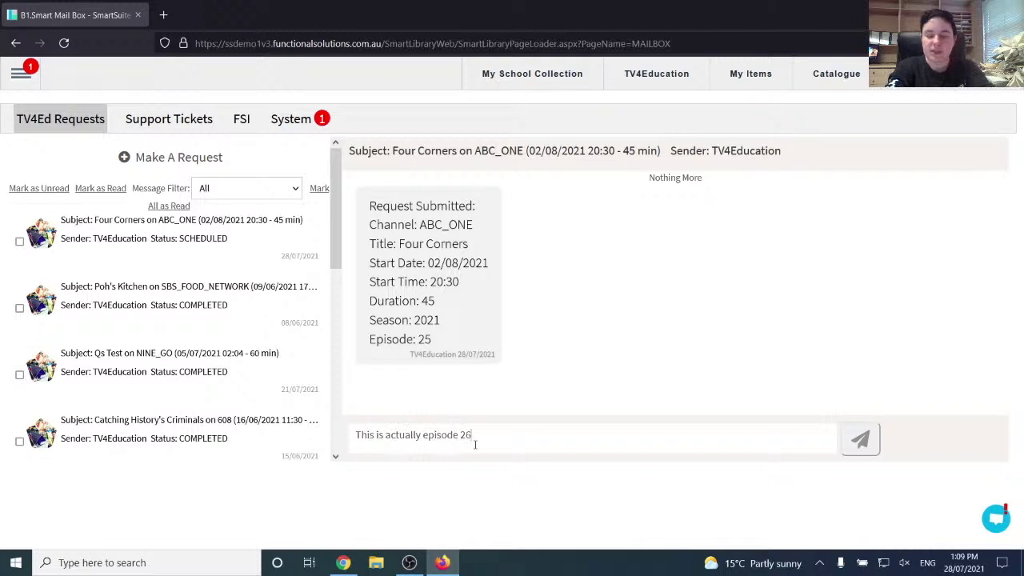
click(848, 450)
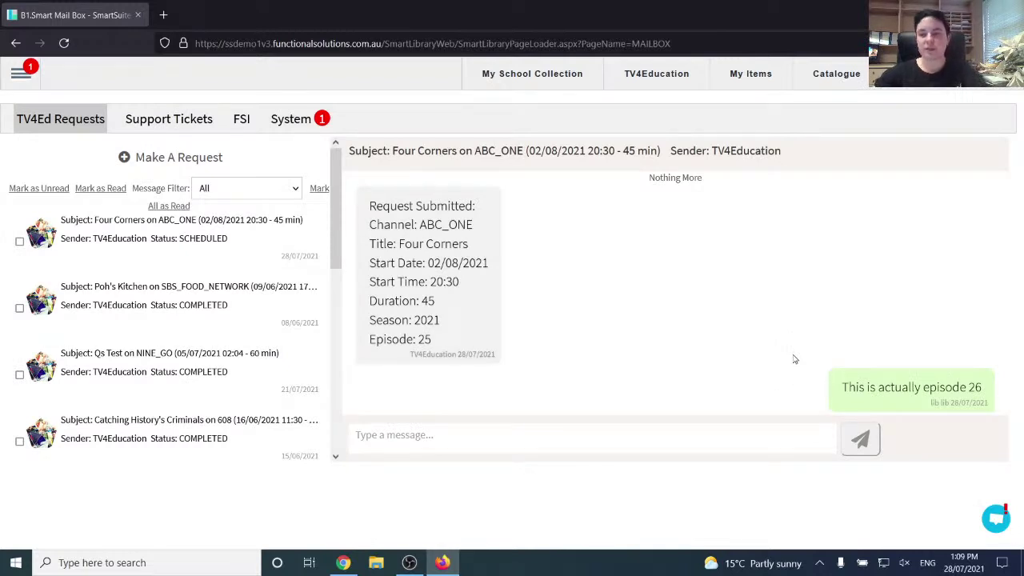
Open a new premium channels request for FOX8+2 and look over the fields of its request form
click(231, 167)
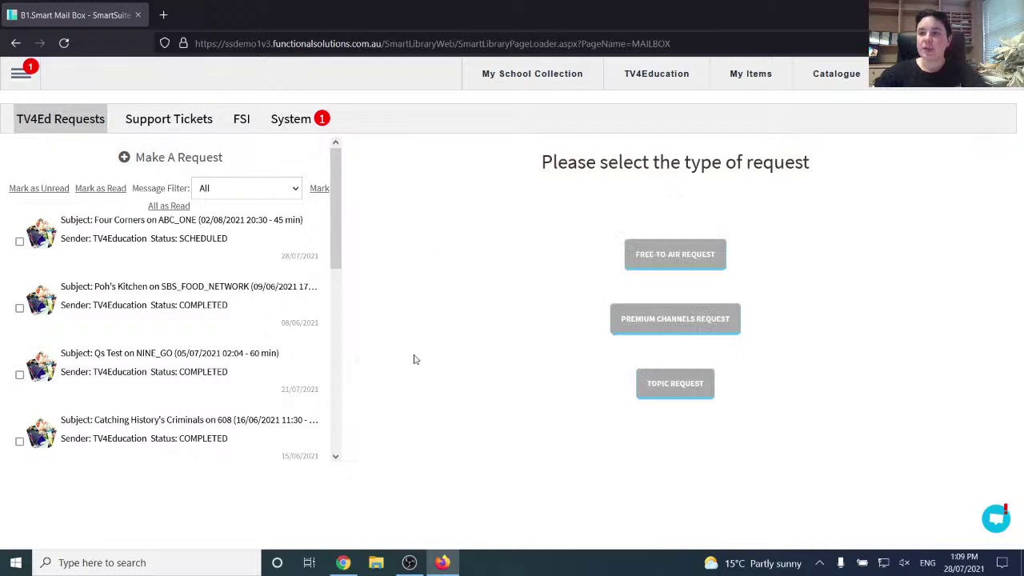
click(639, 328)
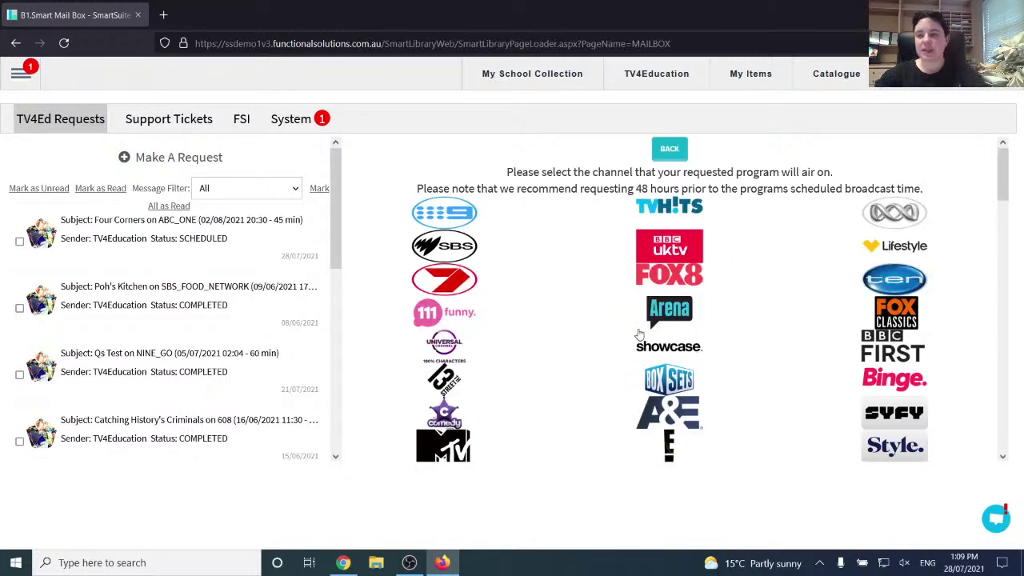
drag(1003, 174, 1002, 258)
click(664, 198)
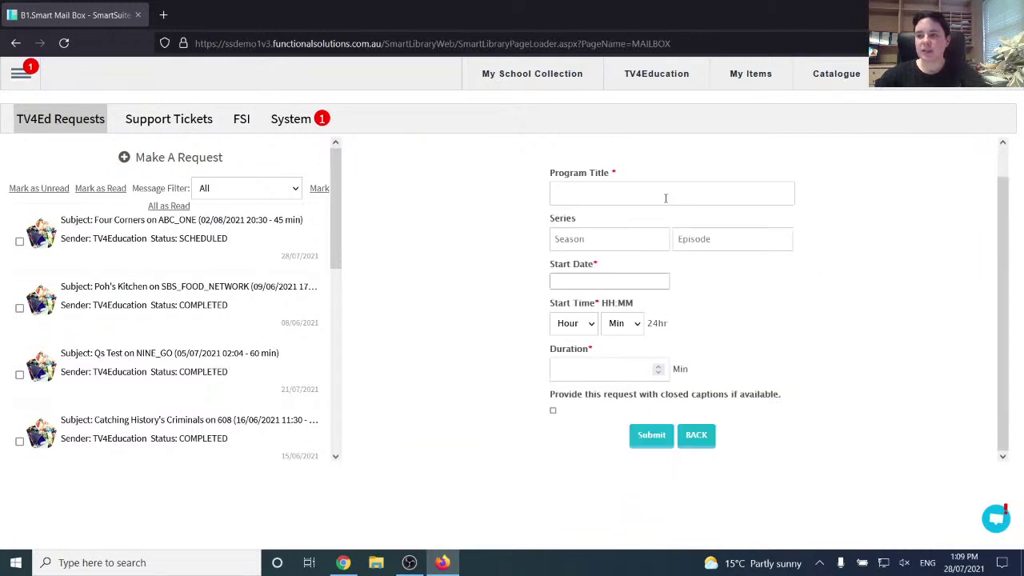
drag(1001, 293, 995, 267)
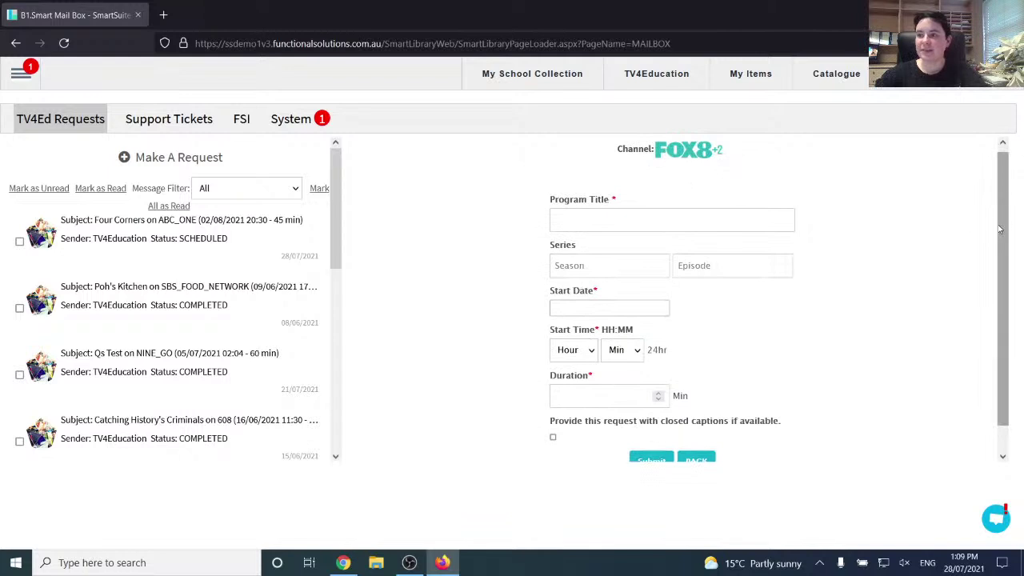
mouse_move(998, 228)
mouse_down()
mouse_move(1002, 259)
mouse_move(999, 229)
mouse_up()
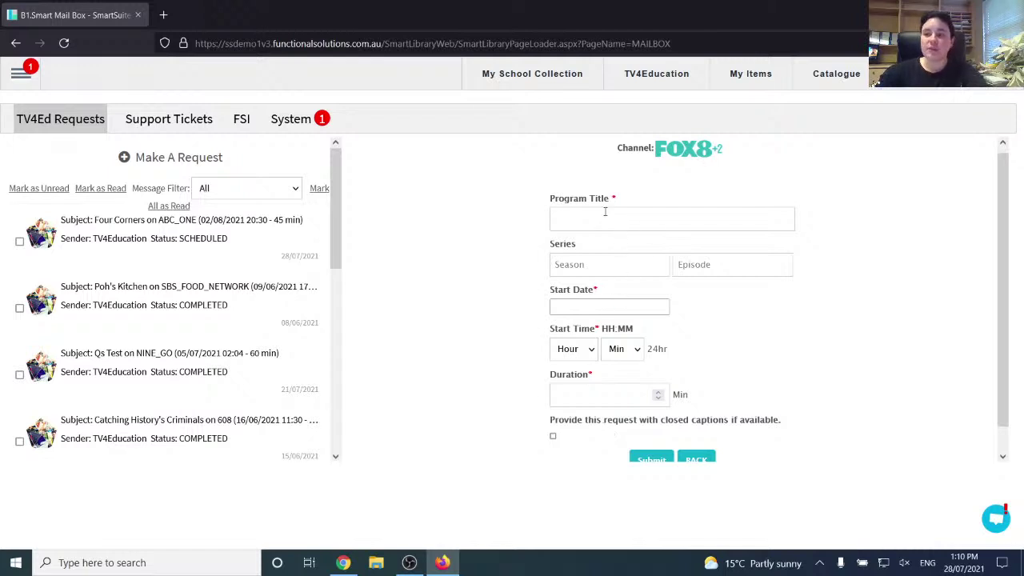
click(602, 303)
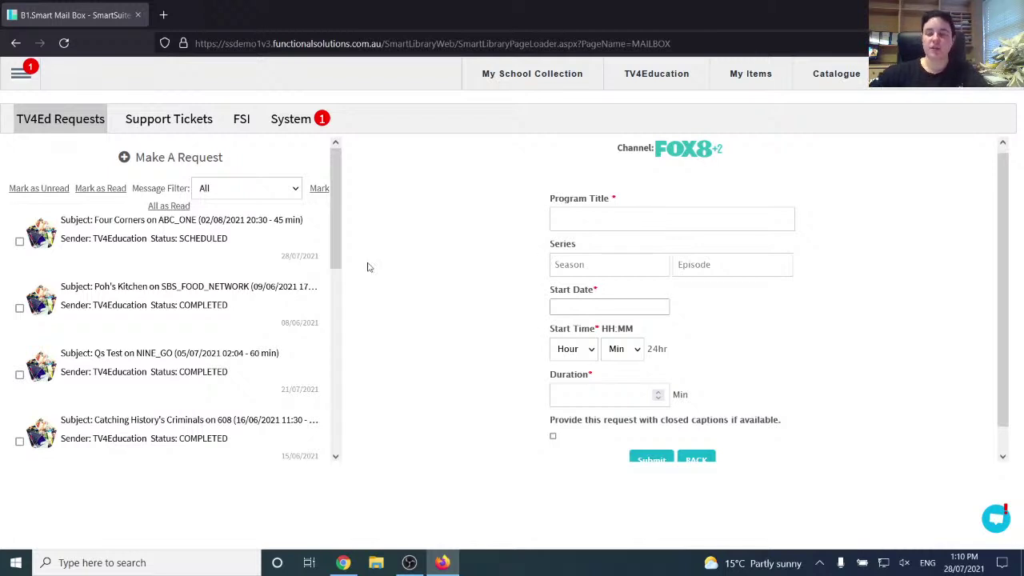
Start a new topic request with the target age group "Year 11 16-17 Years old"
click(170, 159)
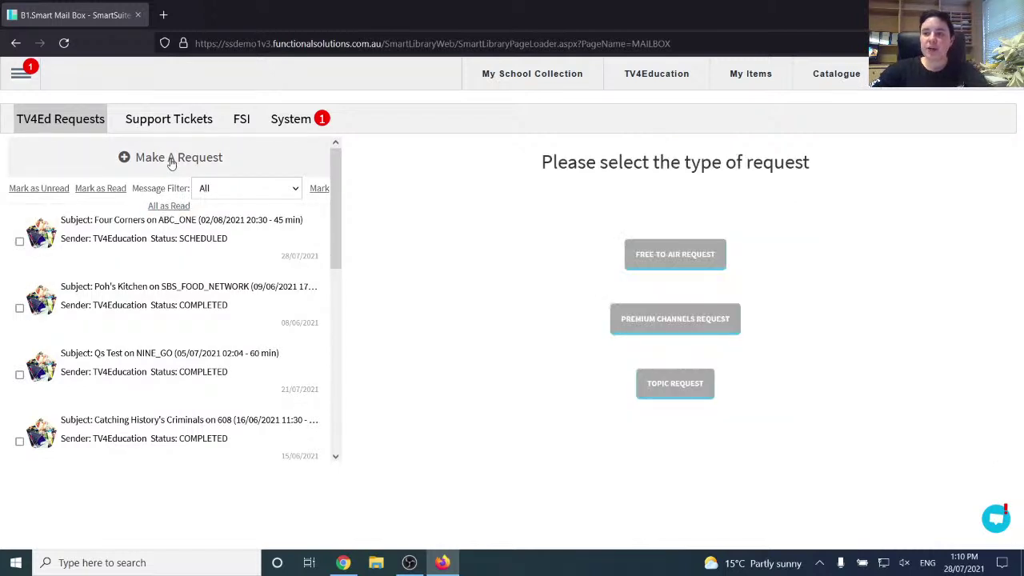
click(681, 388)
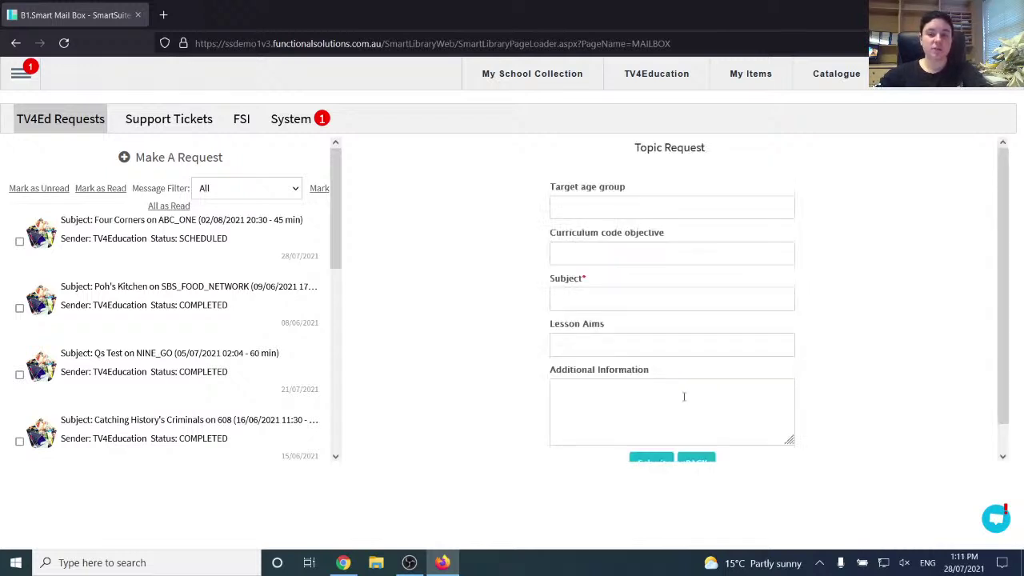
click(640, 202)
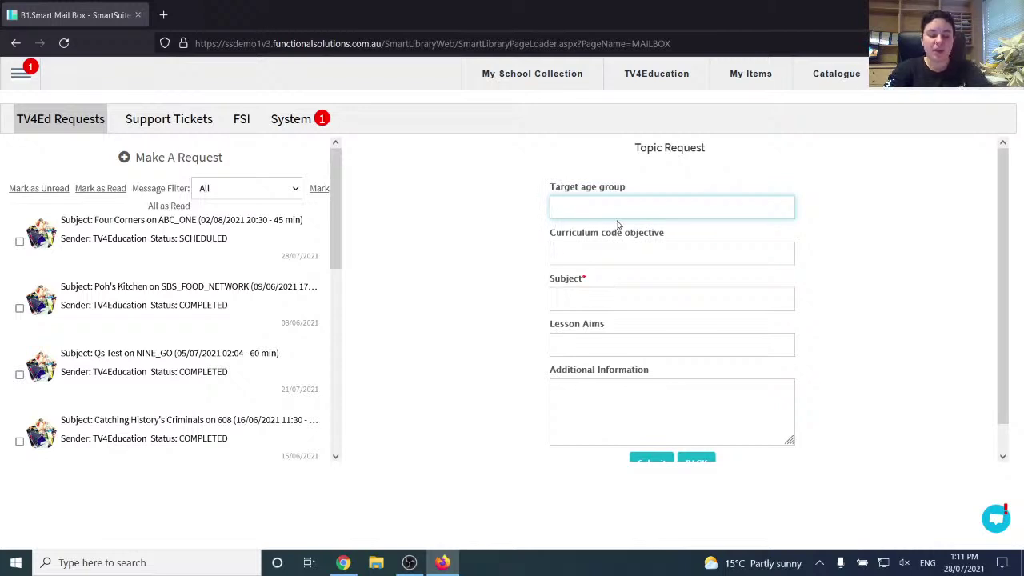
text(Yea)
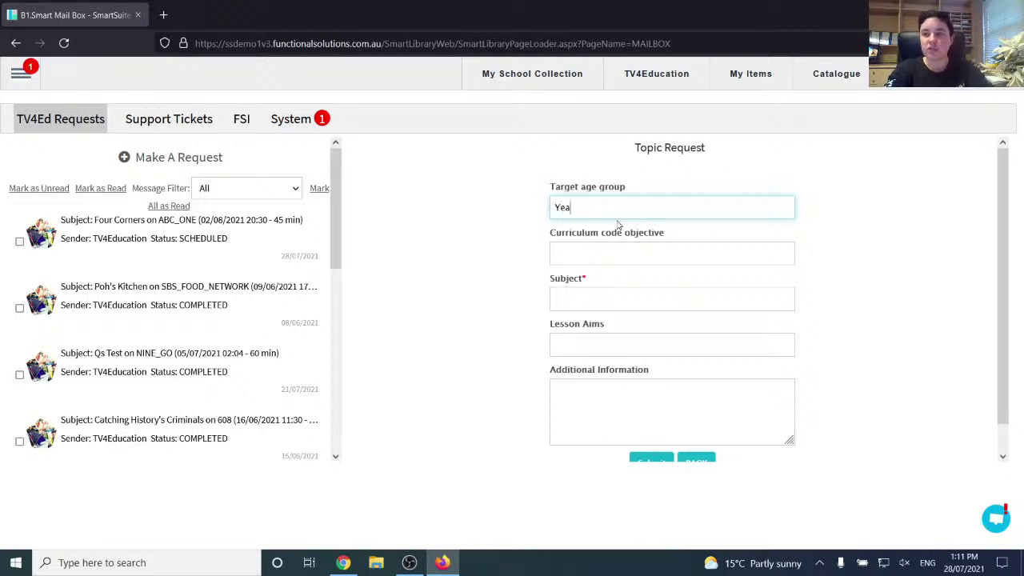
text(r 11 160)
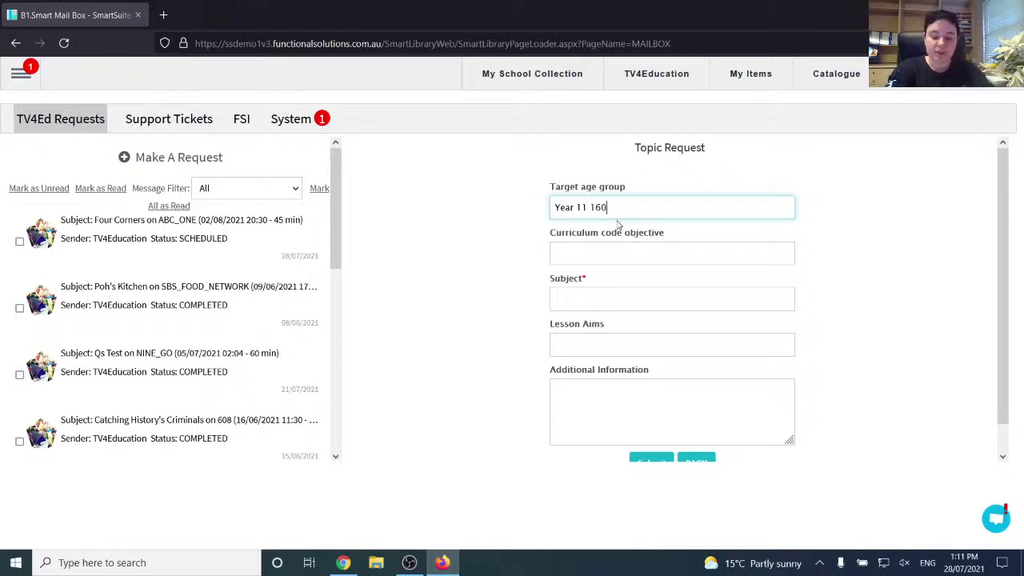
key(BackSpace)
text(-17)
text( Years old)
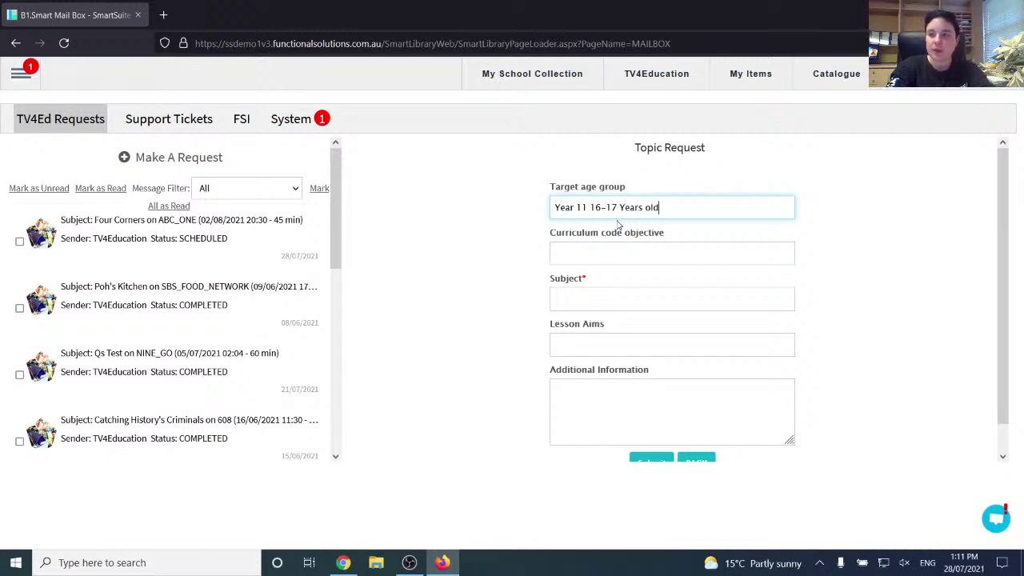
Leave the curriculum code objective blank and enter "Year 11 VCE Ancient History" as the topic request's subject
click(622, 257)
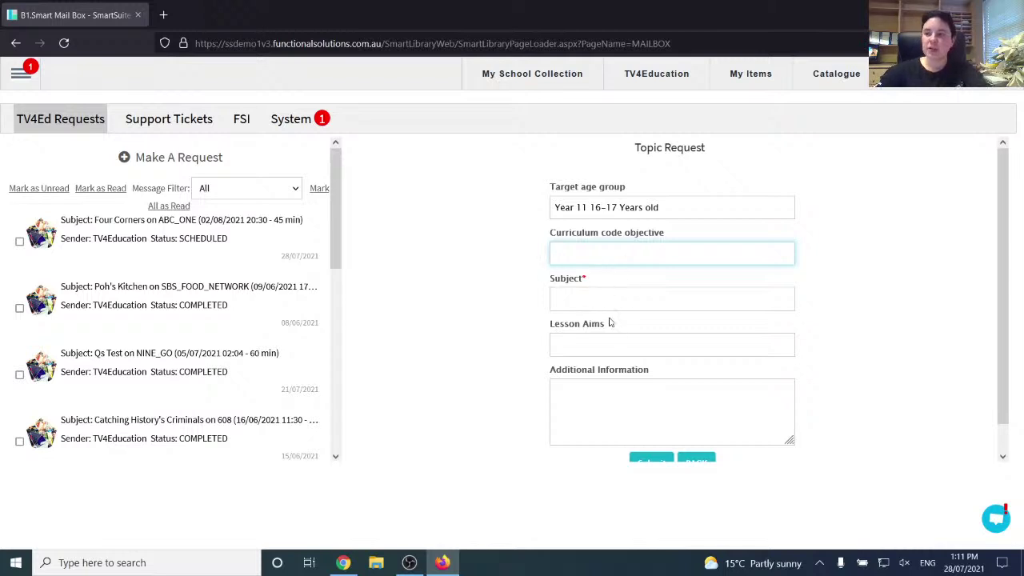
click(587, 293)
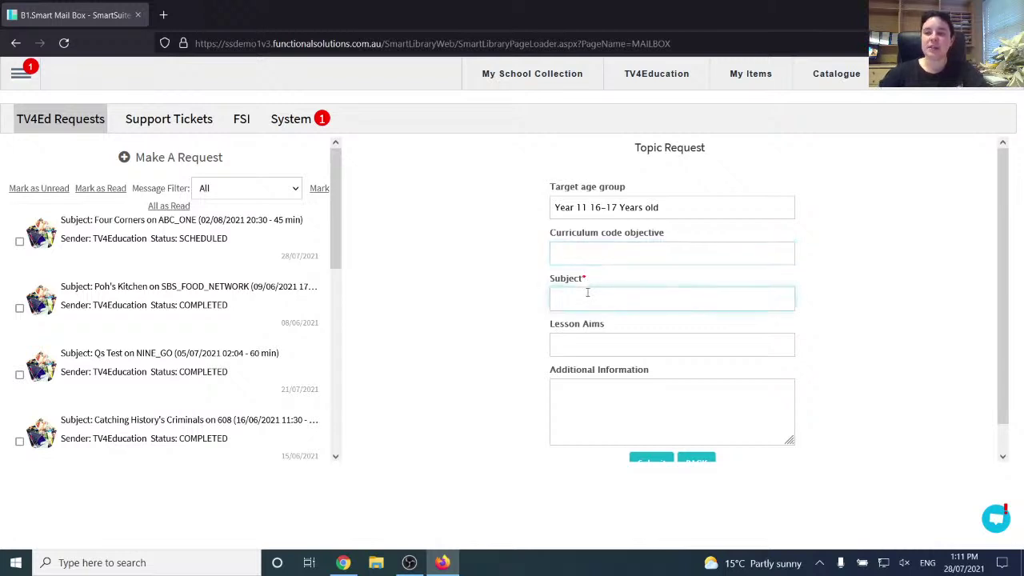
text(Y)
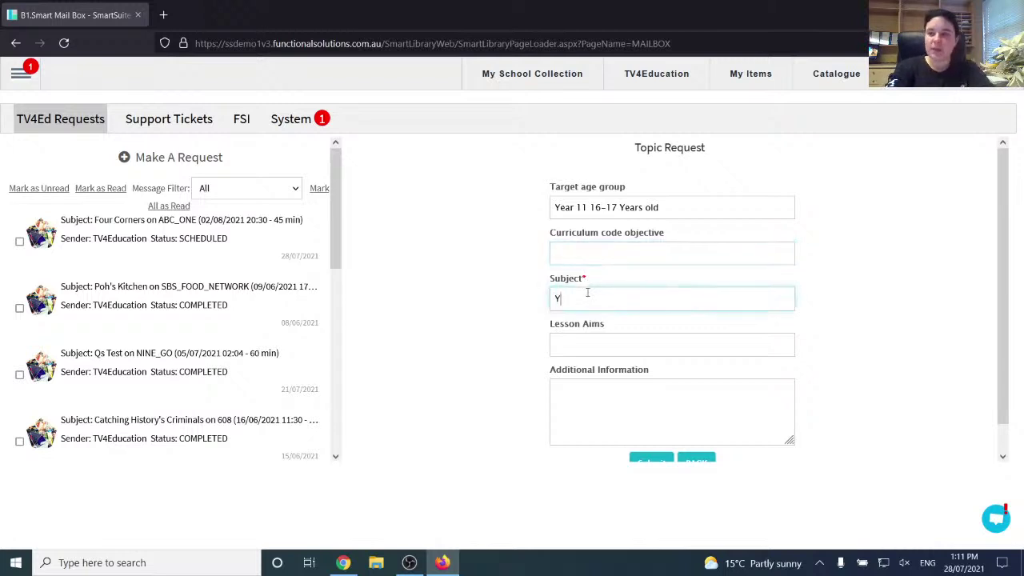
text(ear 11)
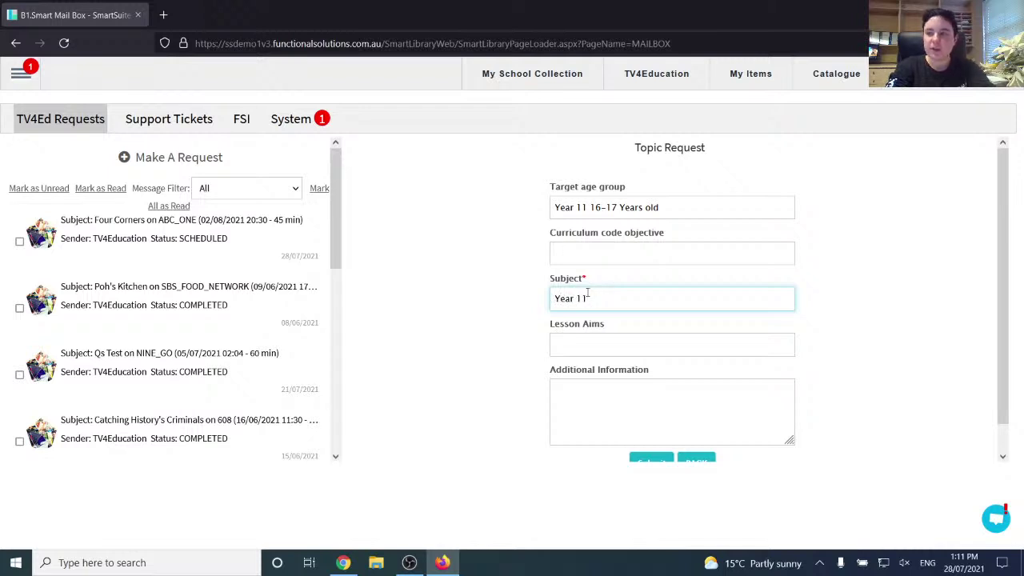
text( VCE Ana)
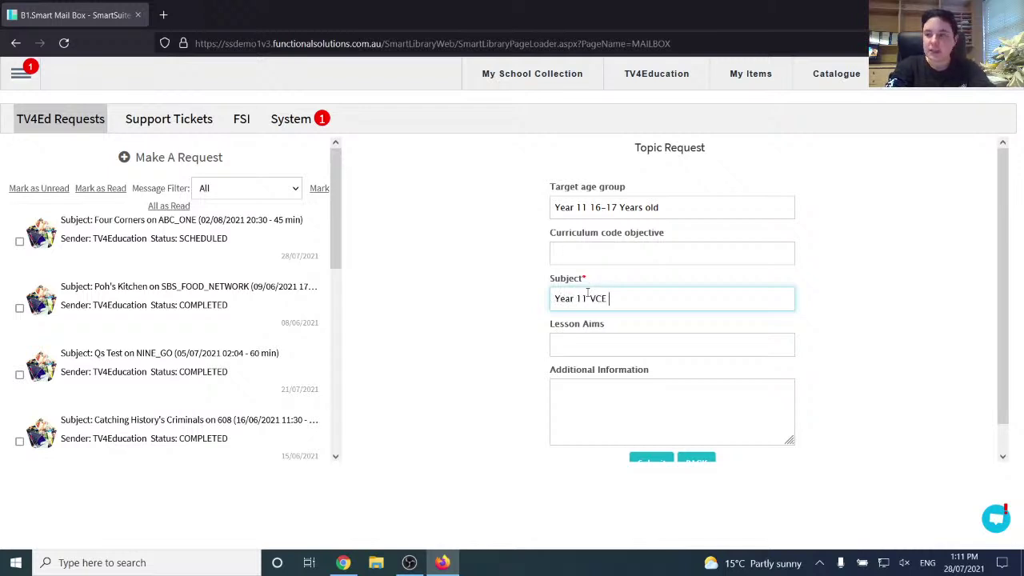
key(BackSpace)
key(BackSpace)
text(ncient History)
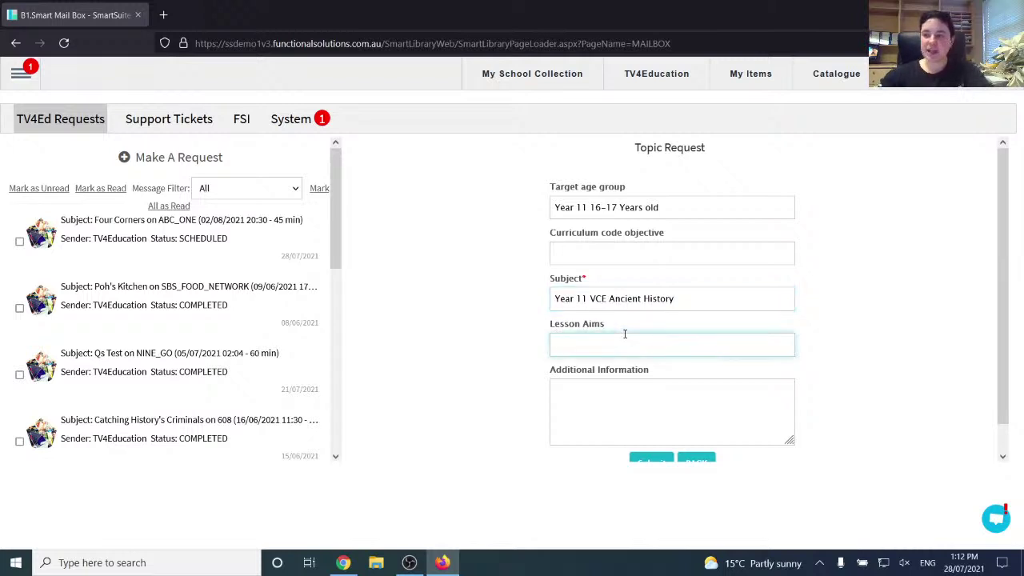
Enter "Study the rule of a particular phoaraoh" as the lesson aims of the topic request
text(Study the rule of)
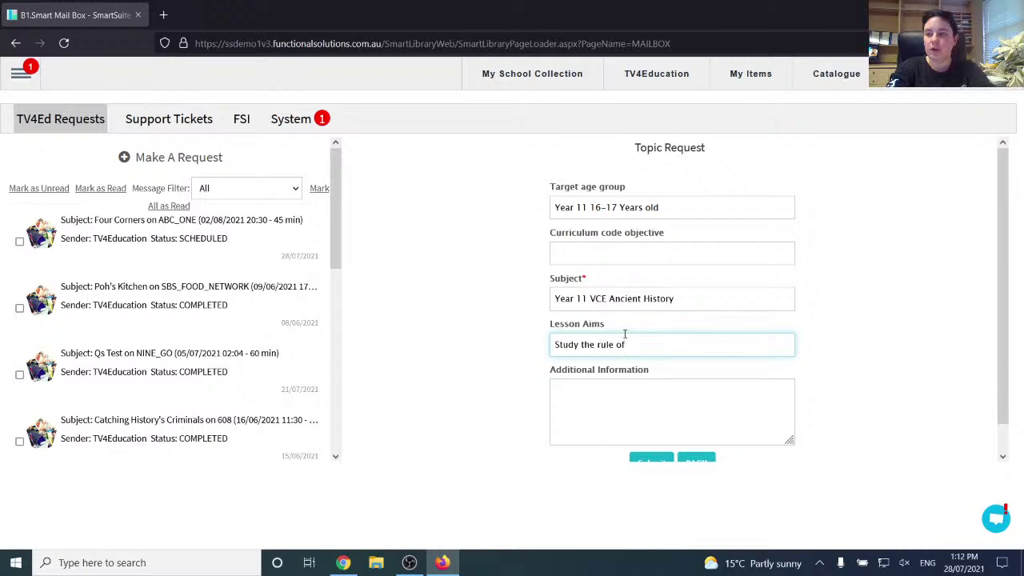
text( a particular pah)
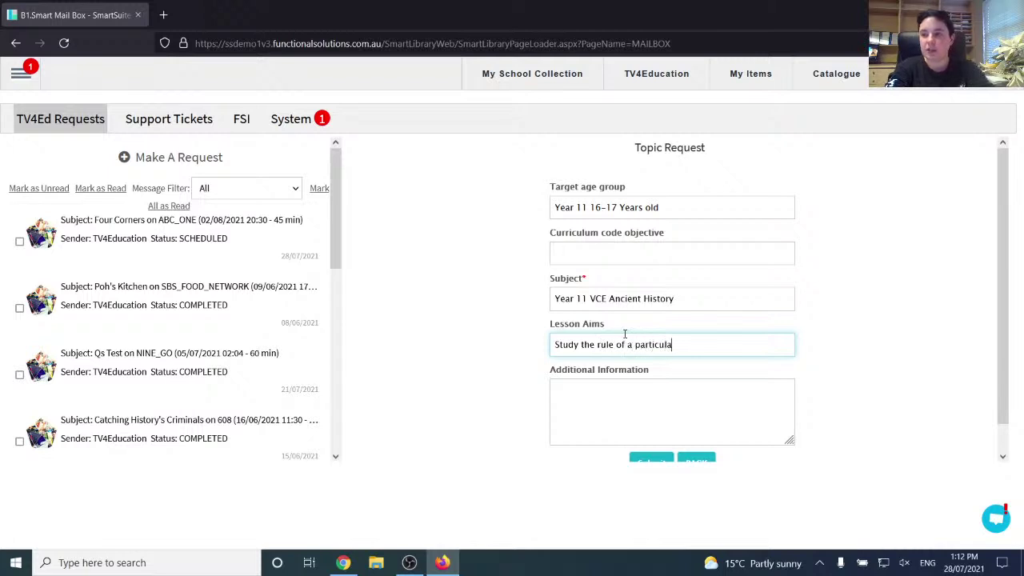
key(BackSpace)
key(BackSpace)
text(ho)
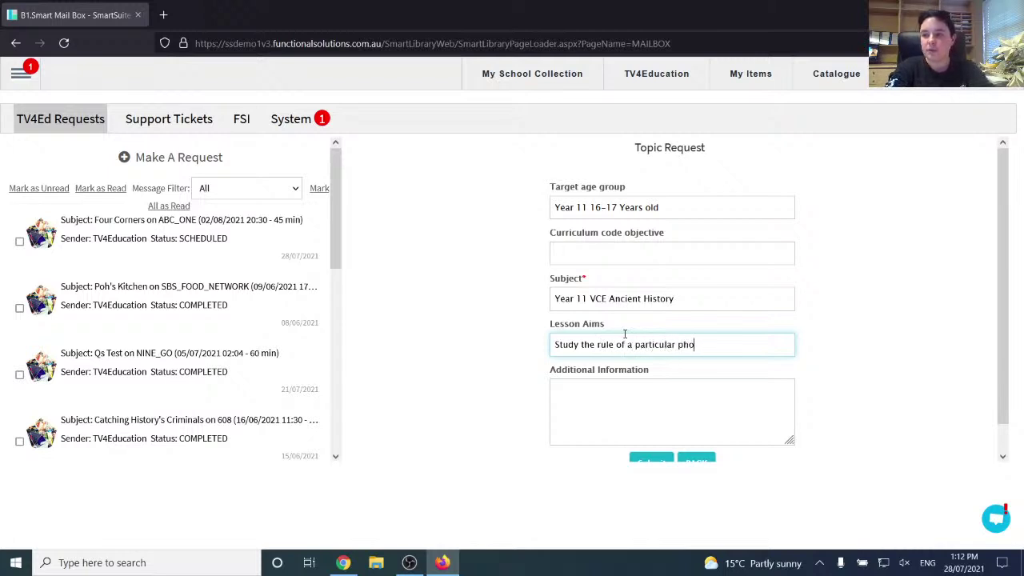
text(araoh)
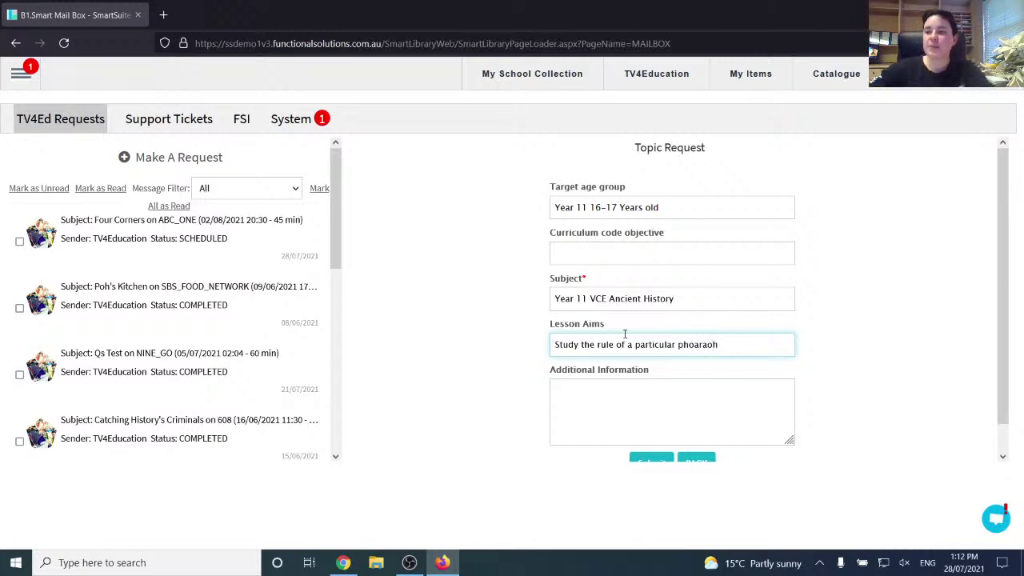
Add the additional information "Hatshepsut's reign in the 18th dynasty of ancient egypt. TV4Ed videos." to the topic request
click(647, 406)
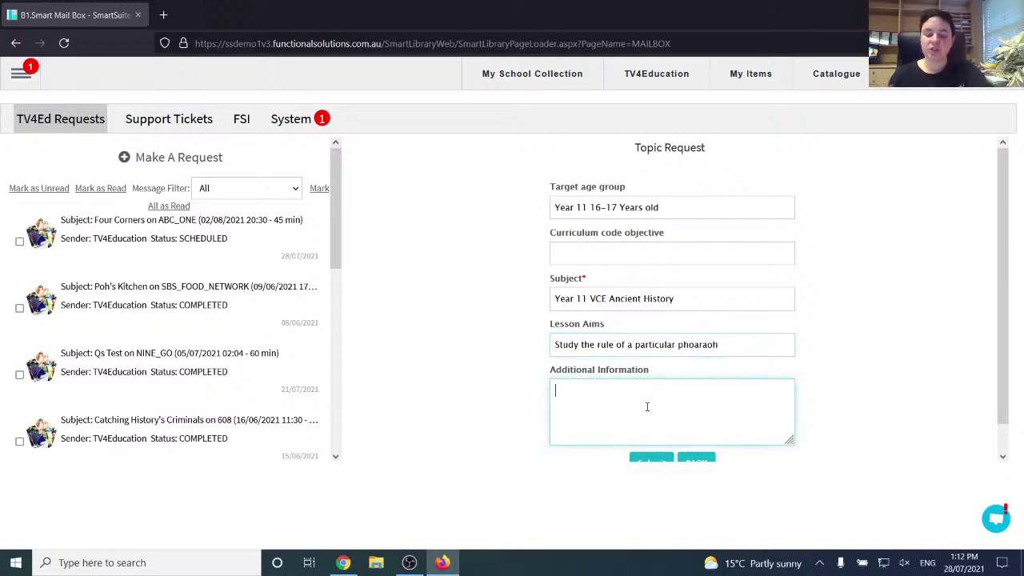
text(Hat)
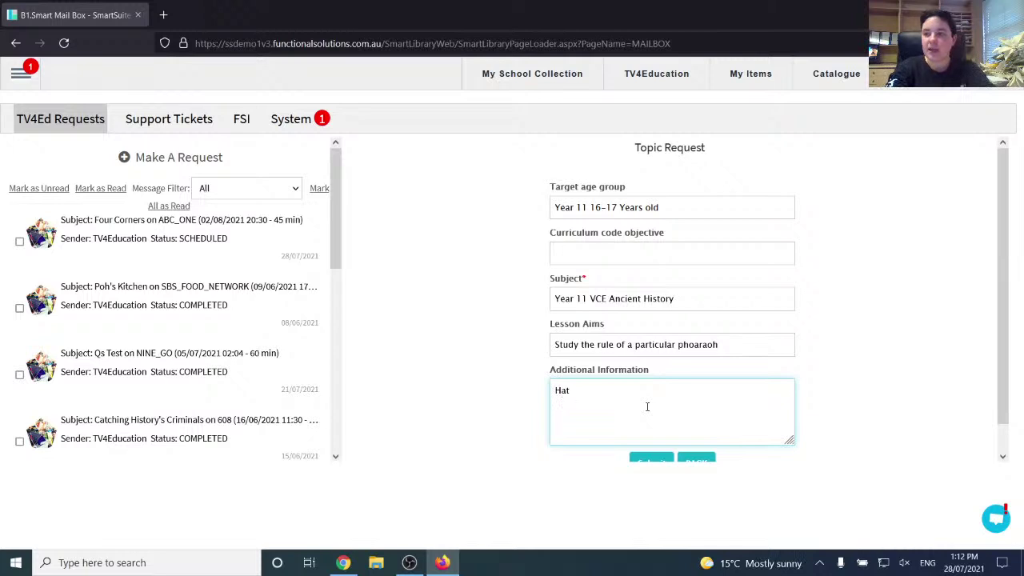
text(shepsut)
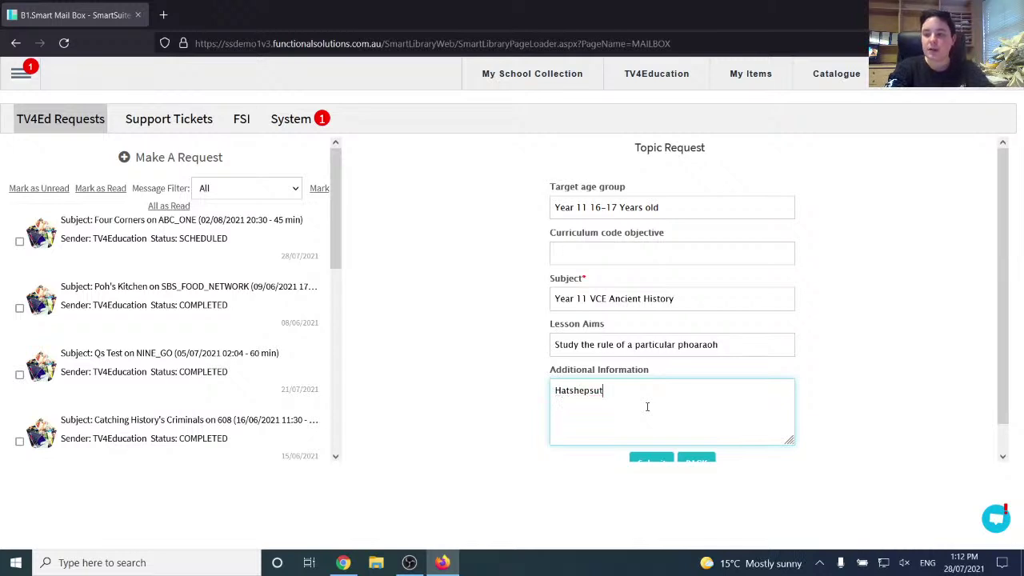
text('s reign i)
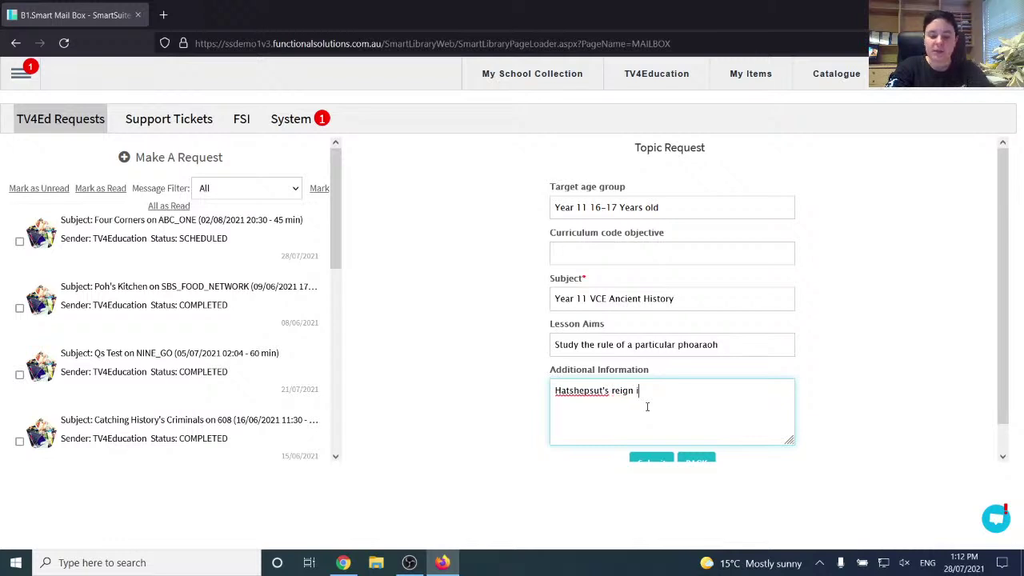
text(n the 18th dy)
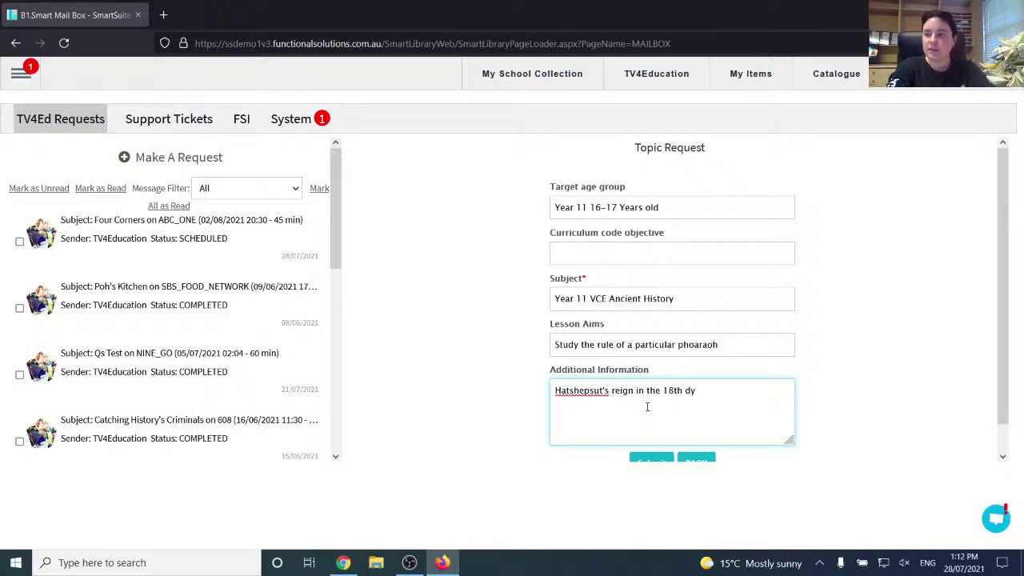
text(nasty of ancient )
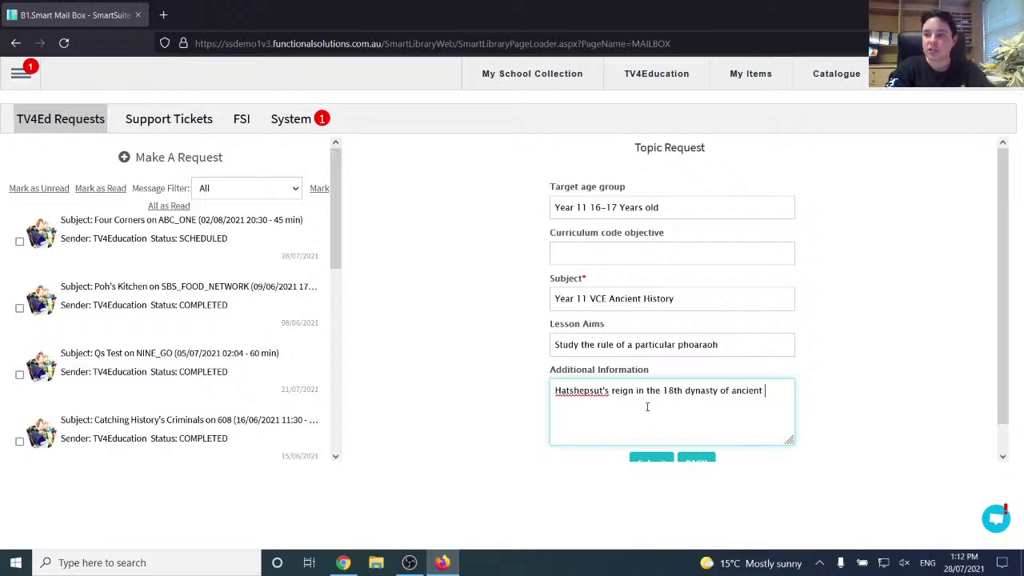
text(egypt)
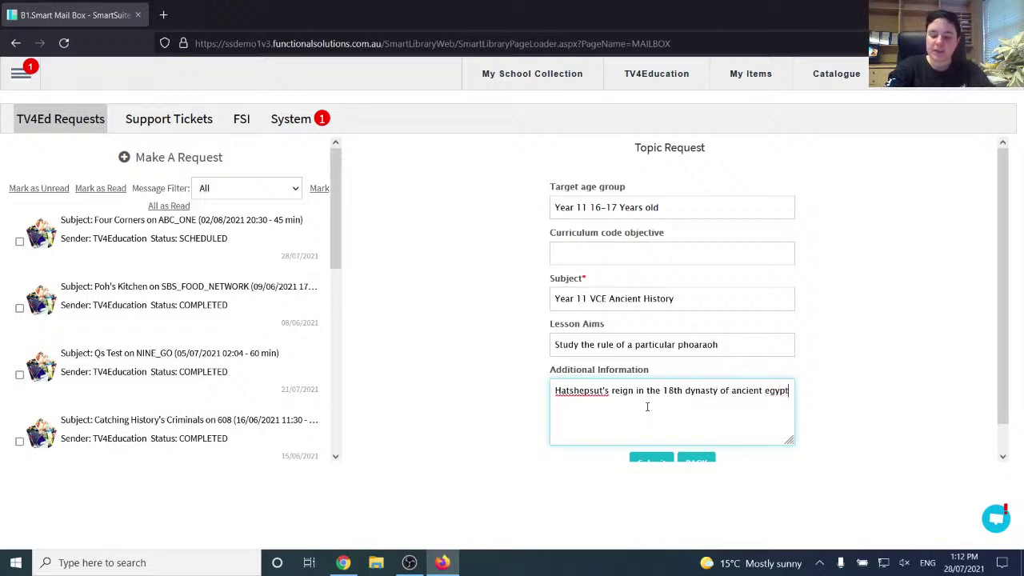
text(. TV4Ed ivideos.)
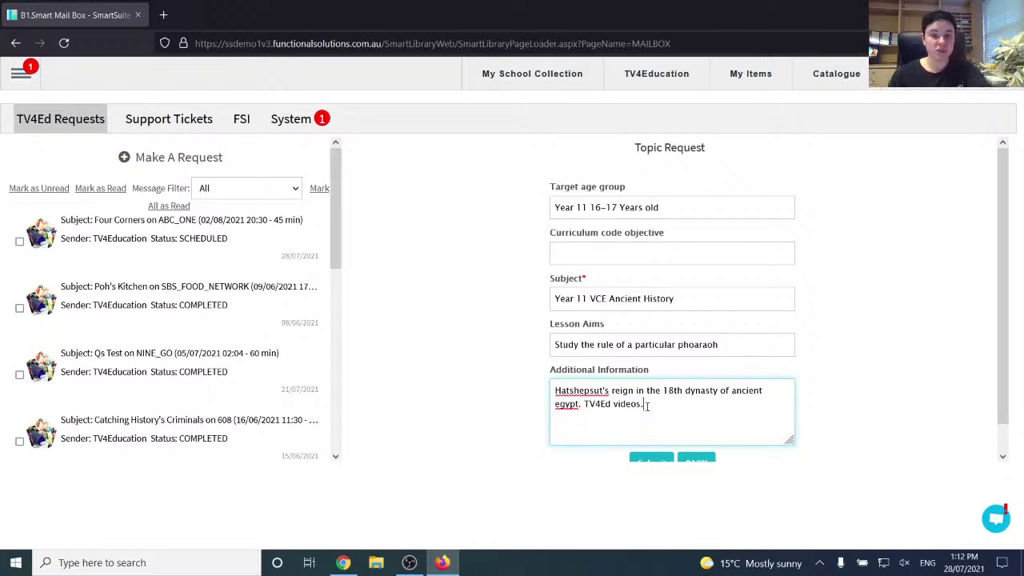
Replace "TV4Ed videos." in the topic request's additional information with "Resource list please."
key(BackSpace)
key(BackSpace)
key(BackSpace)
key(BackSpace)
key(BackSpace)
key(BackSpace)
key(BackSpace)
key(BackSpace)
key(BackSpace)
key(BackSpace)
key(BackSpace)
key(BackSpace)
key(BackSpace)
key(BackSpace)
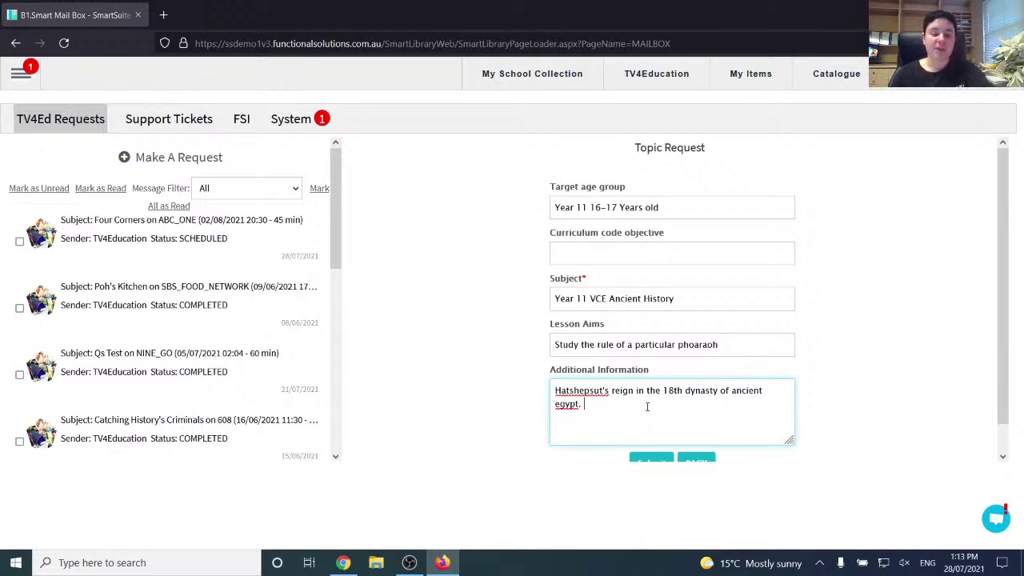
text(Resource list please.)
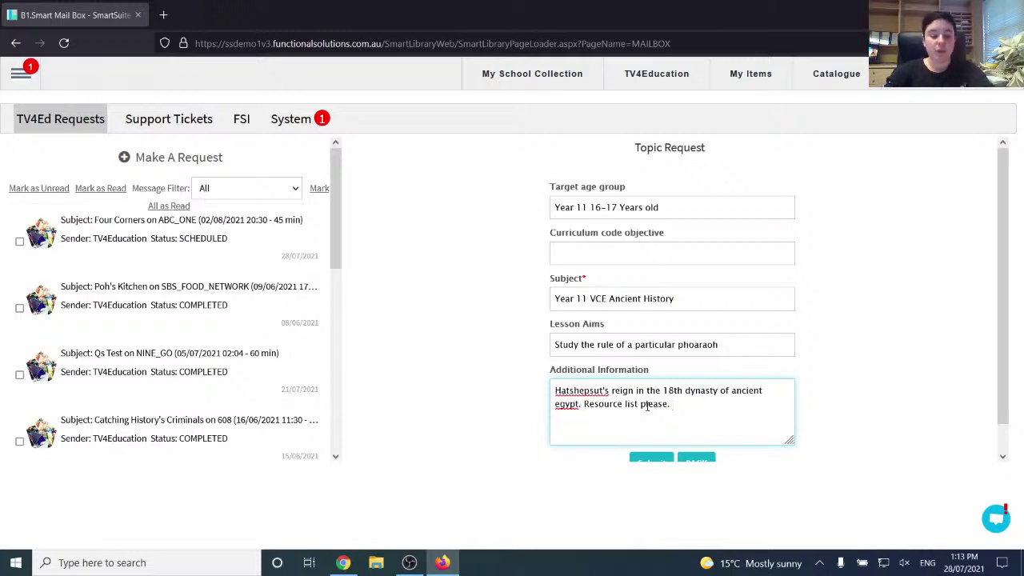
Replace the additional information's last sentence with "Video lesson with three multiple choice questions and three missing word questions." and submit the topic request
key(BackSpace)
key(BackSpace)
key(BackSpace)
key(BackSpace)
key(BackSpace)
key(BackSpace)
key(BackSpace)
key(BackSpace)
key(BackSpace)
key(BackSpace)
key(BackSpace)
key(BackSpace)
key(BackSpace)
key(BackSpace)
key(BackSpace)
key(BackSpace)
key(BackSpace)
key(BackSpace)
key(BackSpace)
key(BackSpace)
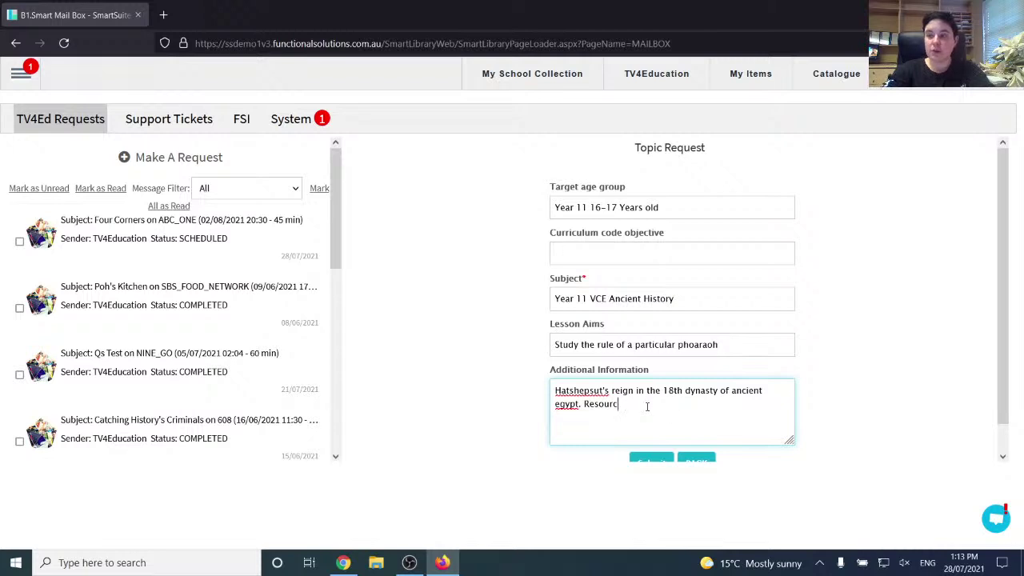
text(Vi)
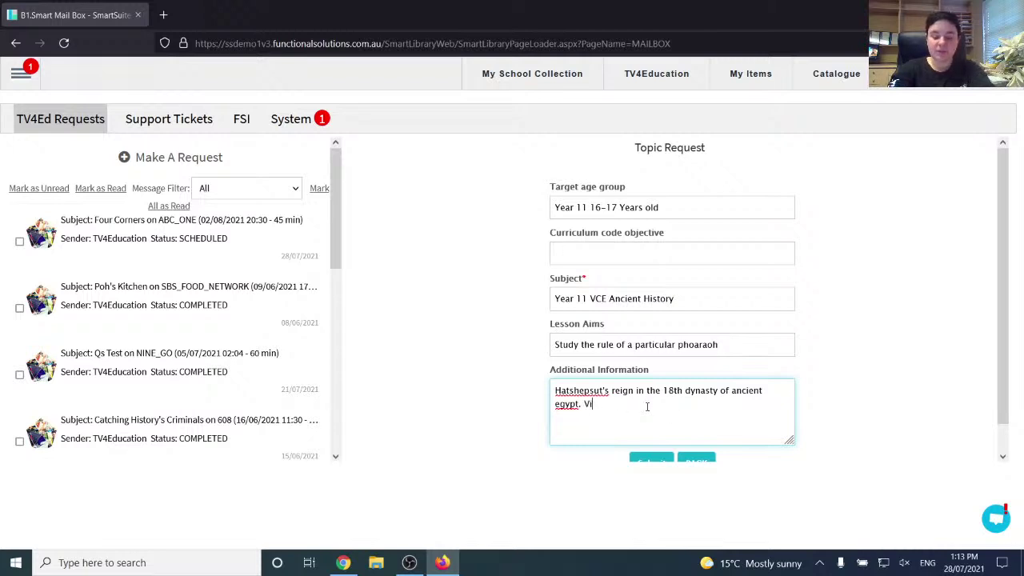
text(deo lesson with )
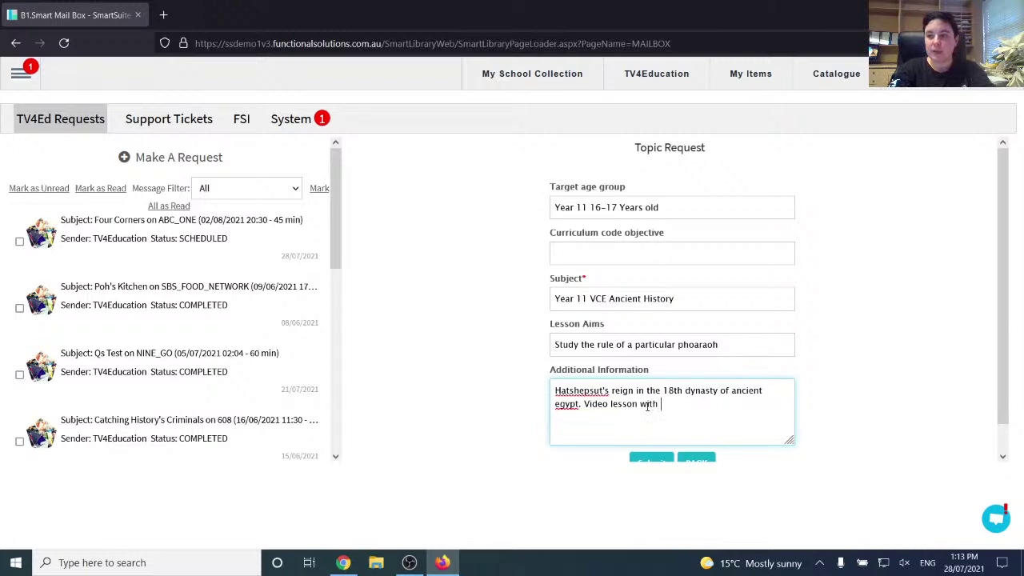
text(three multiple choihce)
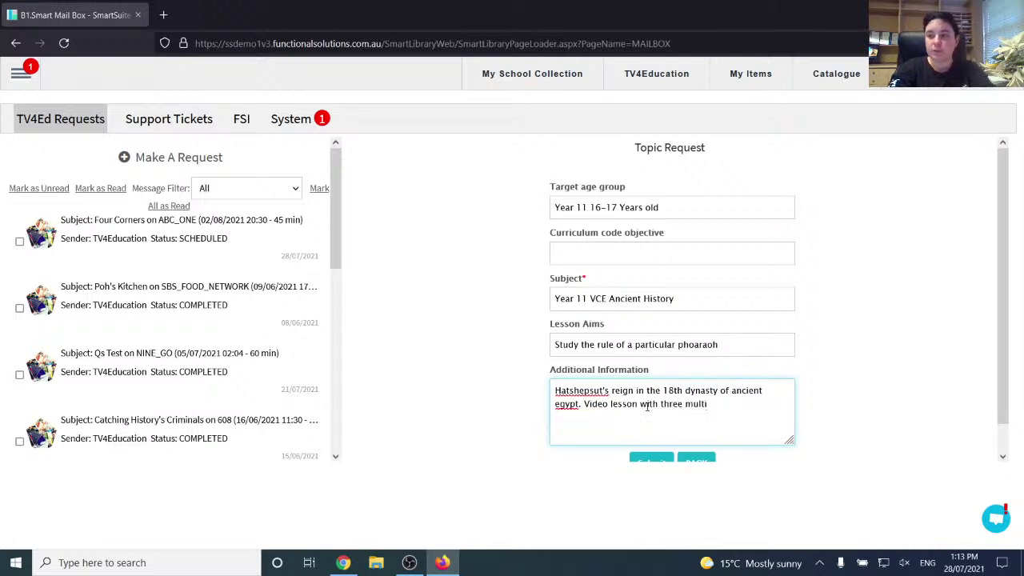
key(BackSpace)
key(BackSpace)
key(BackSpace)
key(BackSpace)
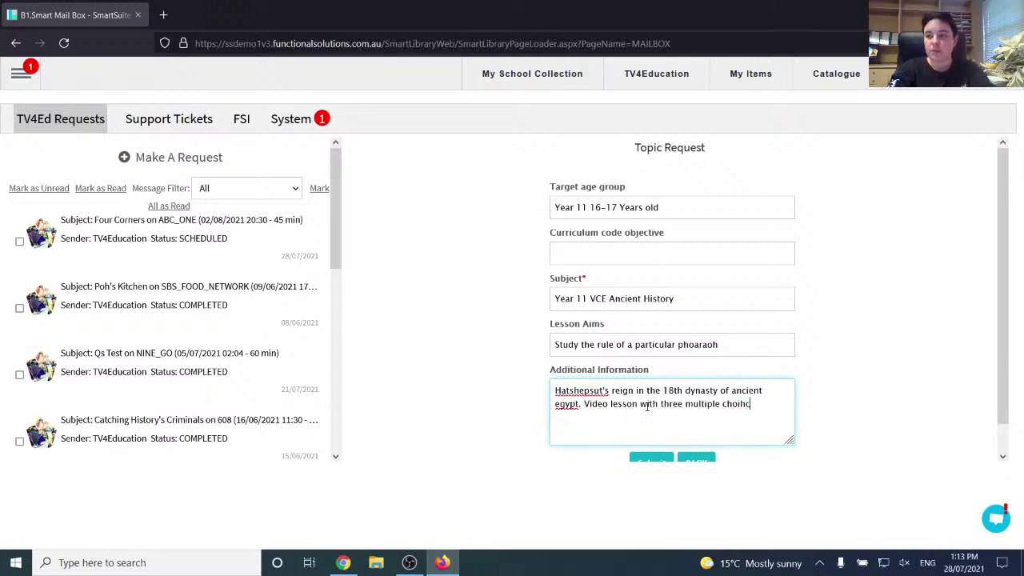
text(ce questions and)
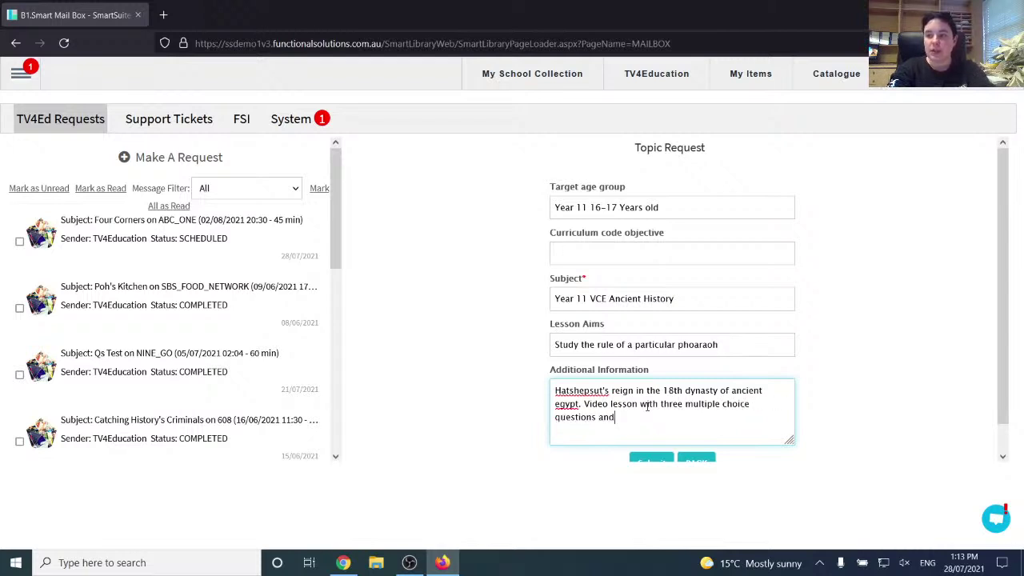
text( three miss)
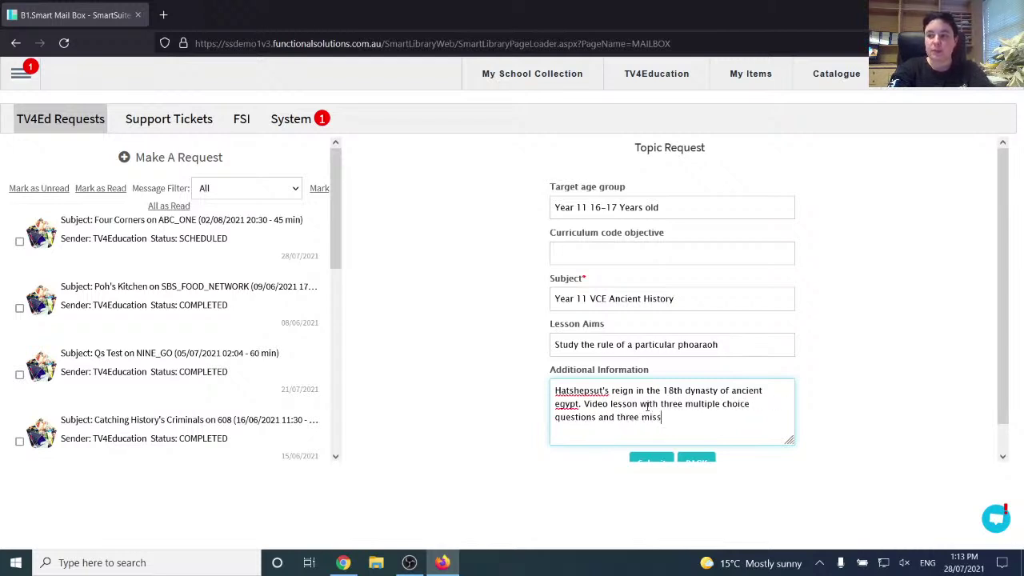
text(ing word questions.)
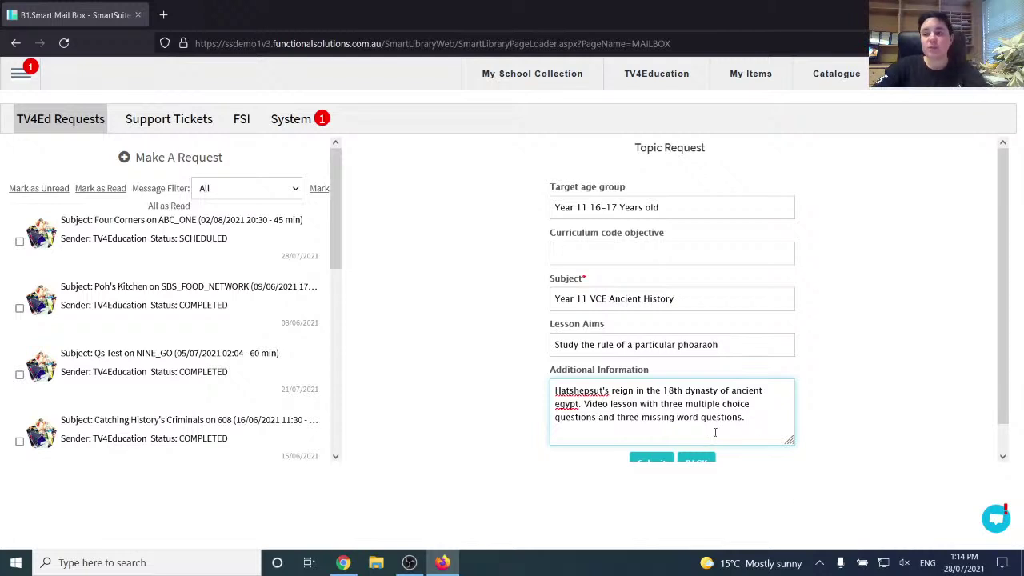
click(639, 461)
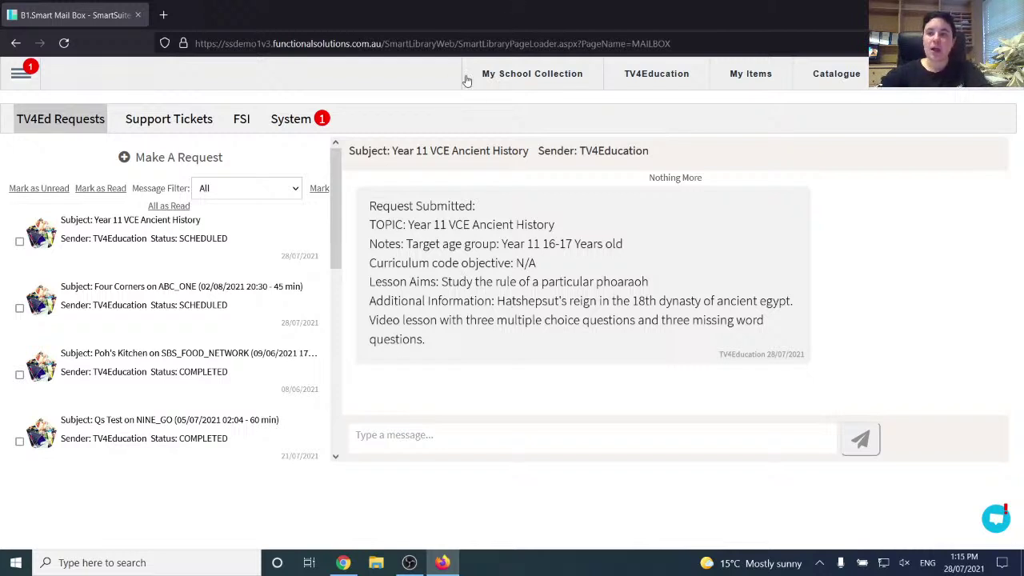
Examine the curriculum code objective, subject and additional information fields in a new blank topic request and go back without submitting
click(258, 162)
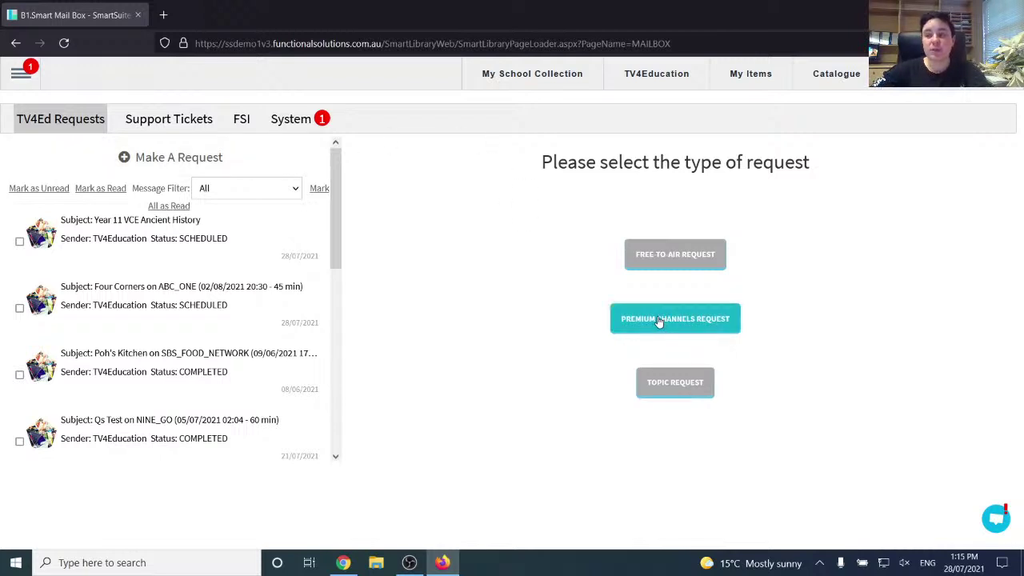
click(707, 391)
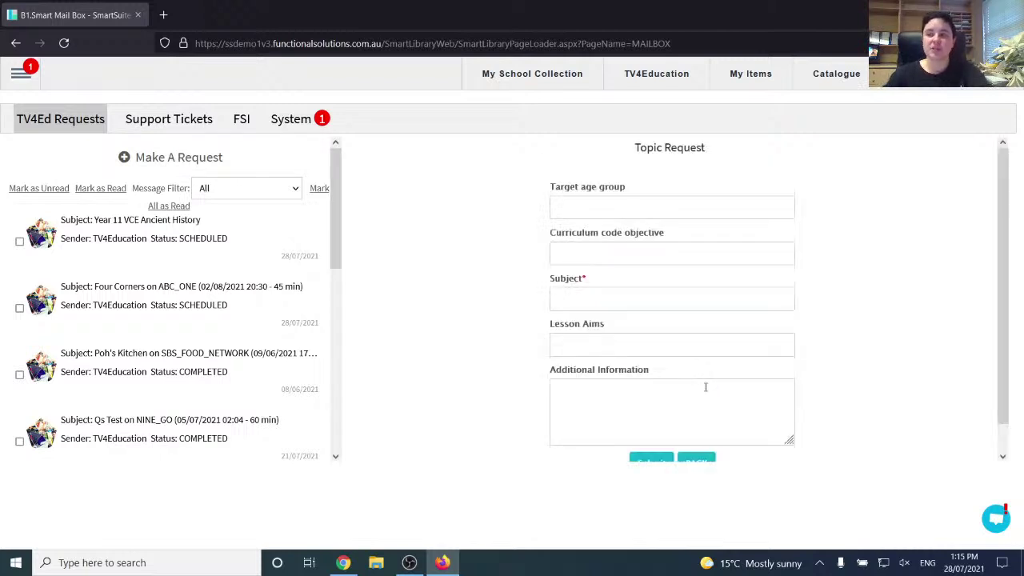
click(635, 263)
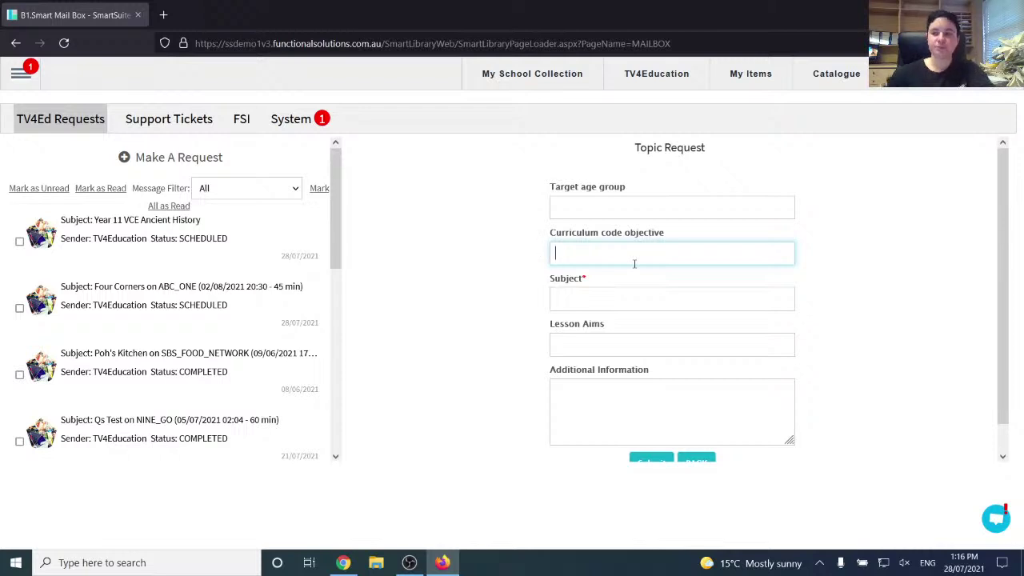
click(620, 302)
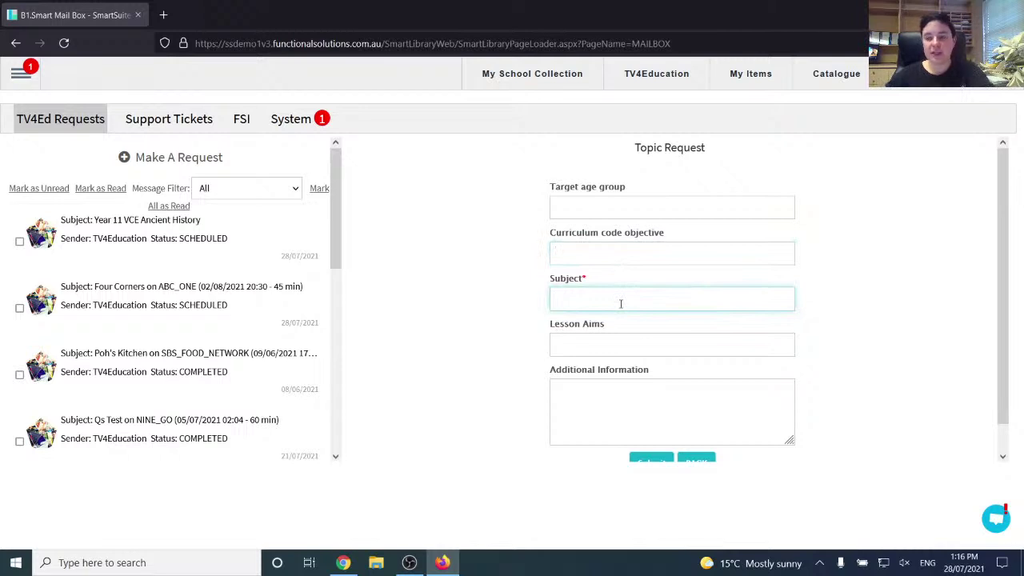
click(673, 400)
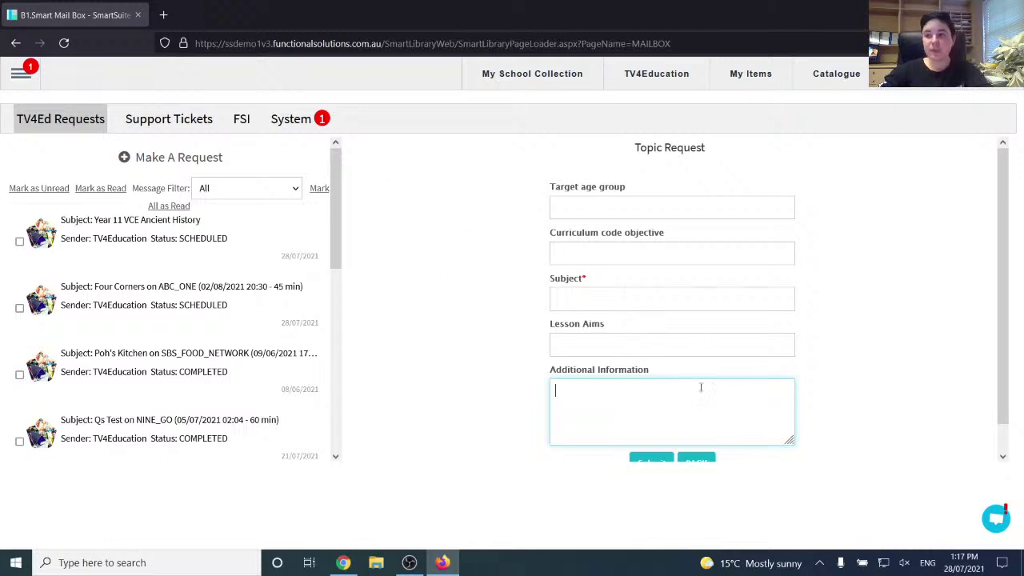
click(707, 464)
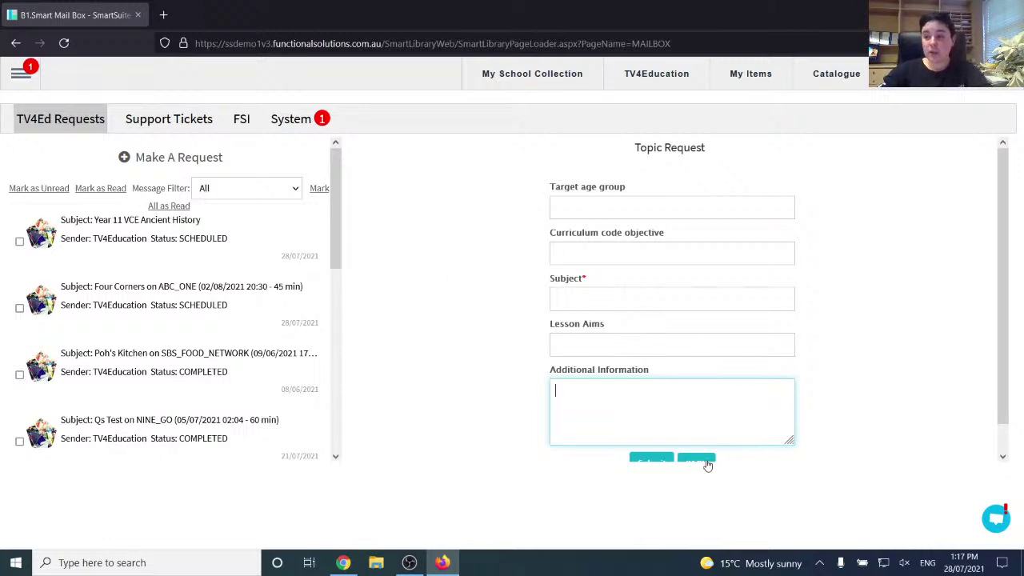